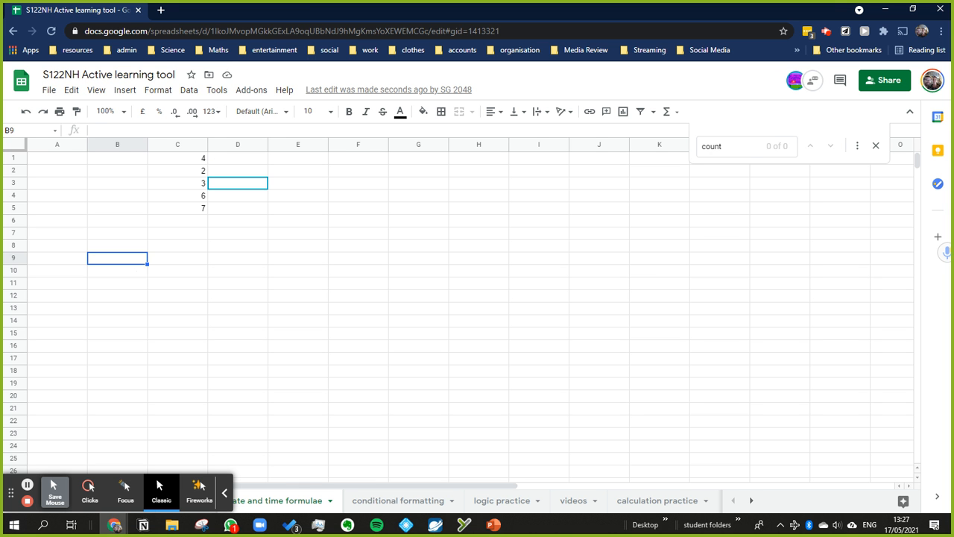
- Enter the date 17/5 in cell B9 and check how it is stored
{"action": "type", "text": "17"}
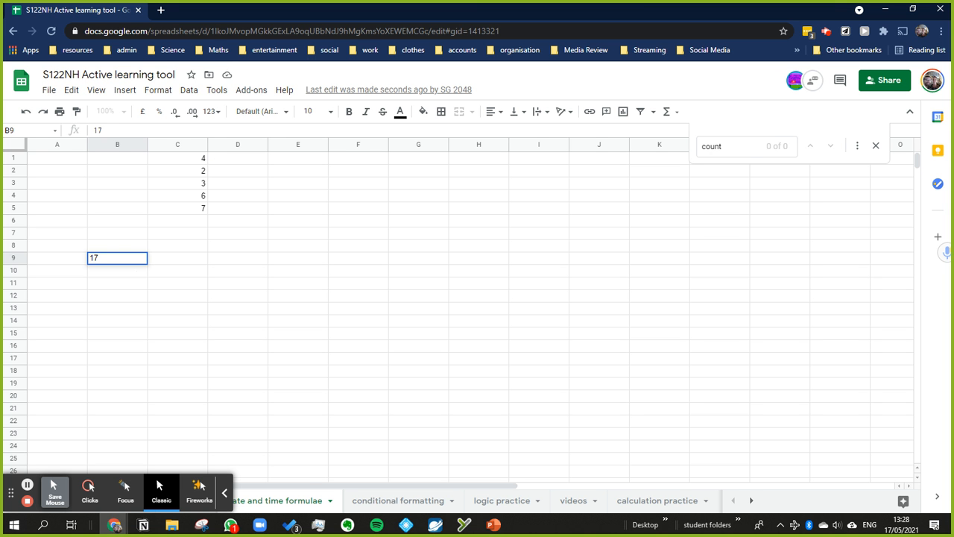
{"action": "type", "text": "/5"}
{"action": "key", "text": "Return"}
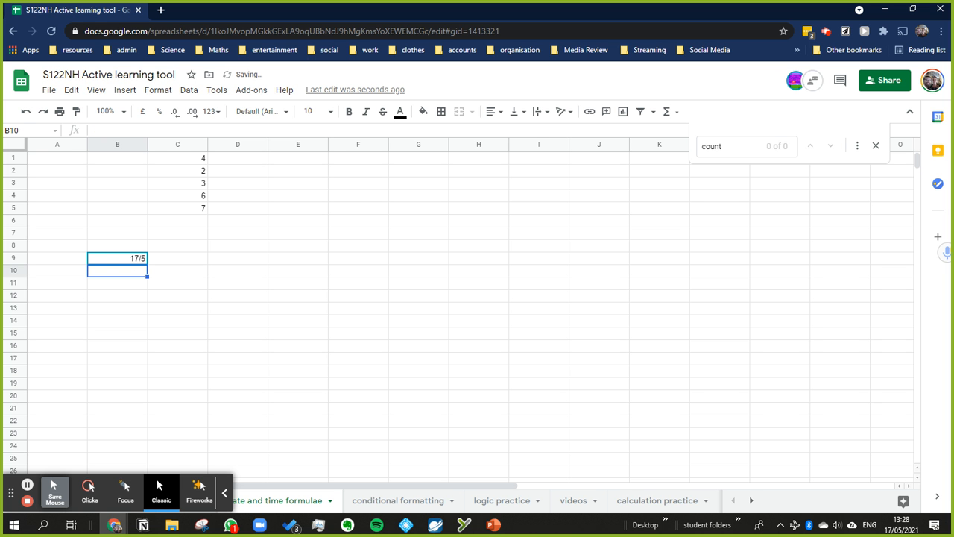
{"action": "key", "text": "Up"}
{"action": "key", "text": "Right"}
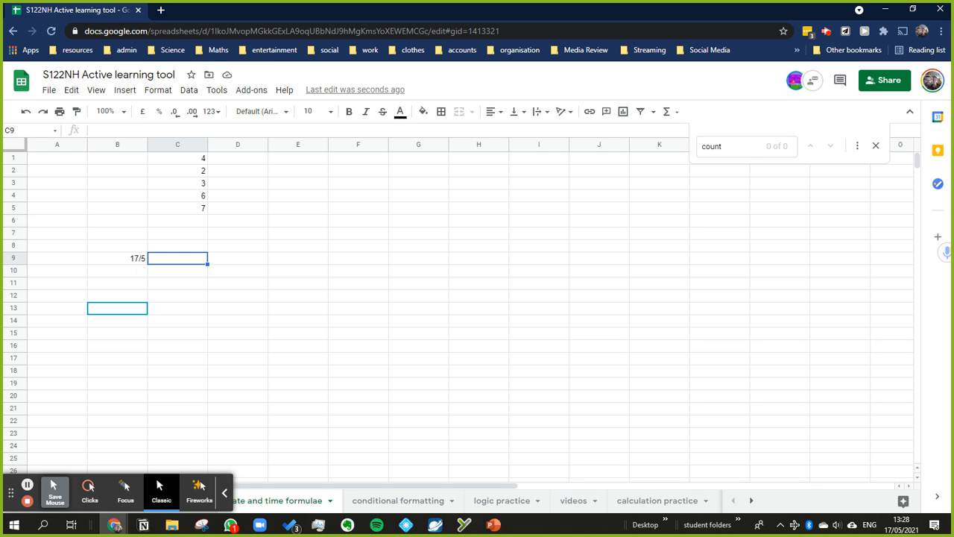
{"action": "key", "text": "Left"}
{"action": "key", "text": "Right"}
{"action": "key", "text": "Left"}
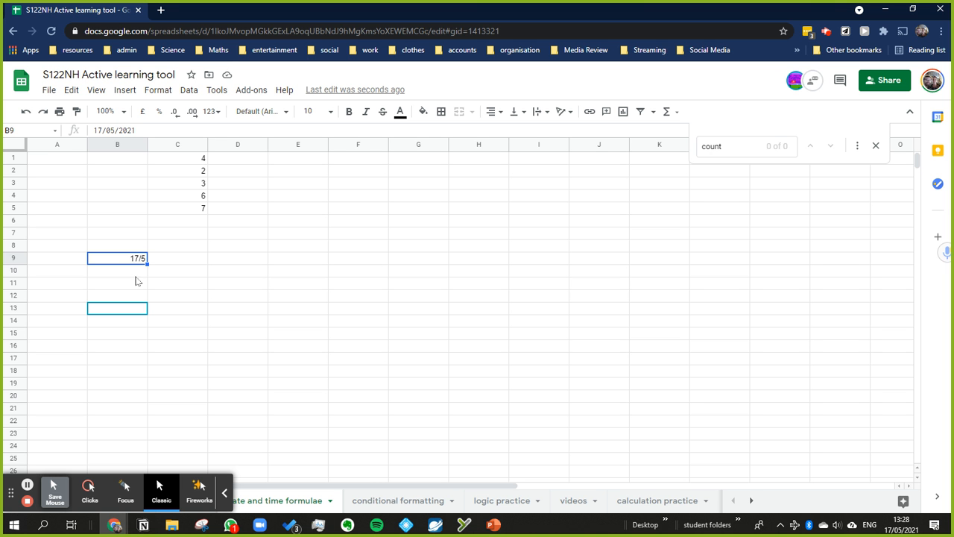
- Enter the date as 17 May in cell B10
{"action": "left_click", "coordinate": [137, 274]}
{"action": "type", "text": "17"}
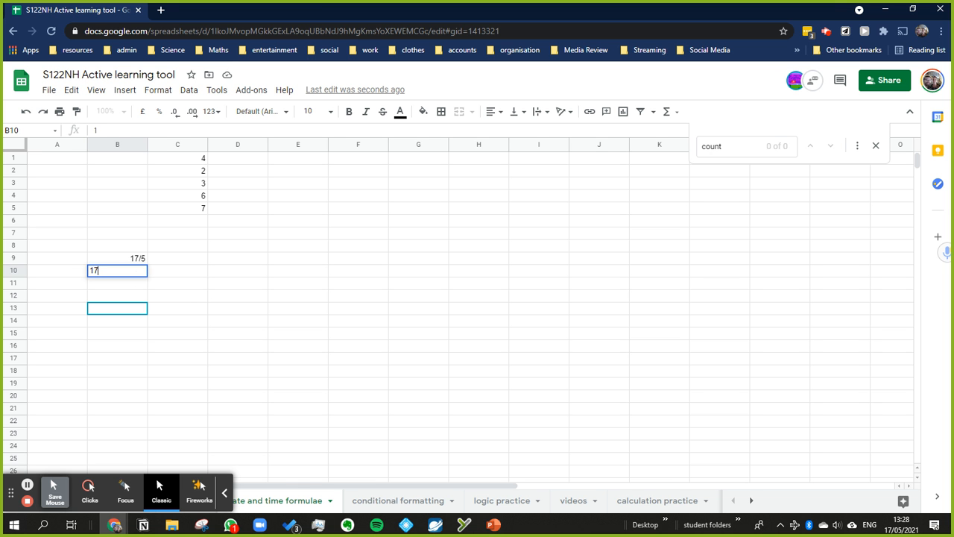
{"action": "type", "text": " May"}
{"action": "key", "text": "Return"}
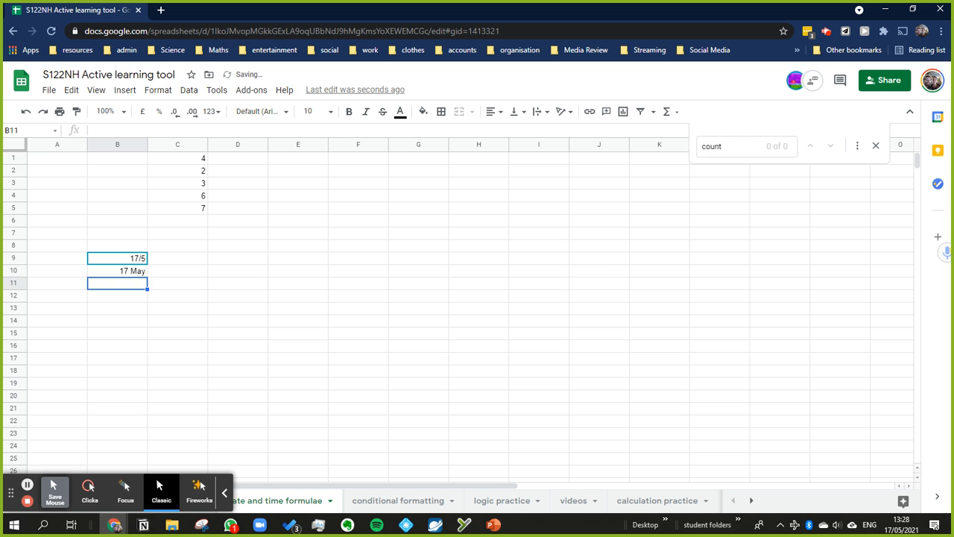
- Compare the displayed dates in cells B9 and B10 with their underlying stored values
{"action": "left_click", "coordinate": [137, 273]}
{"action": "key", "text": "Up"}
{"action": "key", "text": "Down"}
{"action": "key", "text": "Down"}
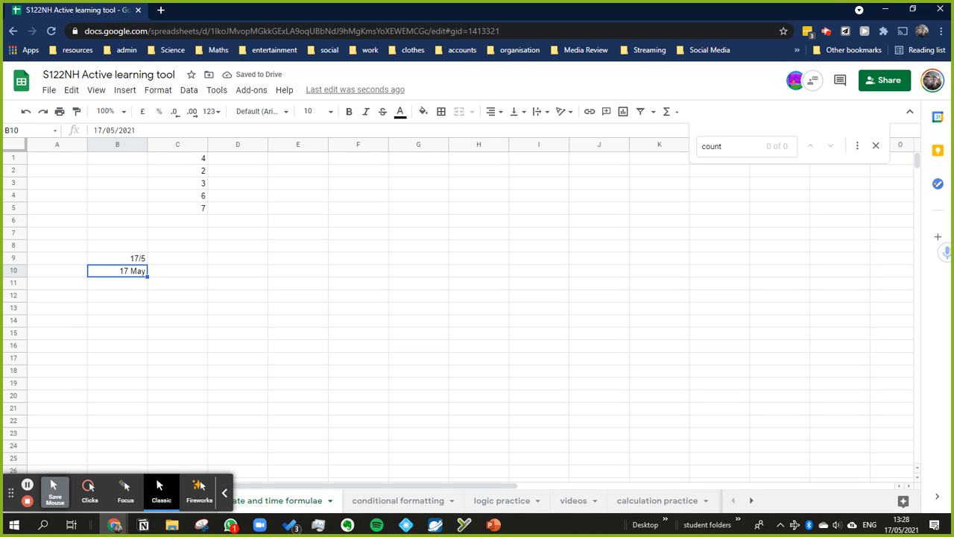
{"action": "key", "text": "Up"}
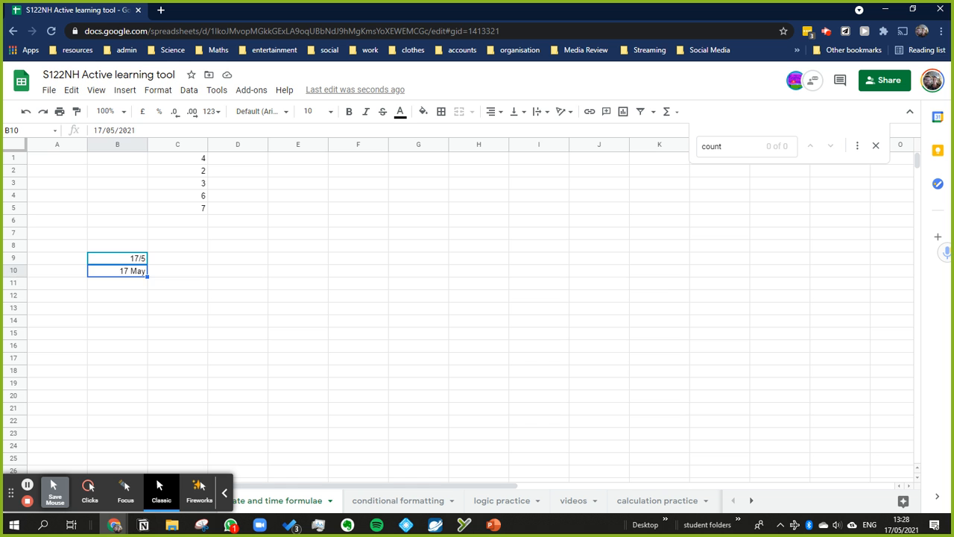
{"action": "key", "text": "Down"}
{"action": "key", "text": "Up"}
{"action": "key", "text": "Down"}
{"action": "key", "text": "Up"}
- Insert today's date as a fixed value in cell B11
{"action": "key", "text": "Down"}
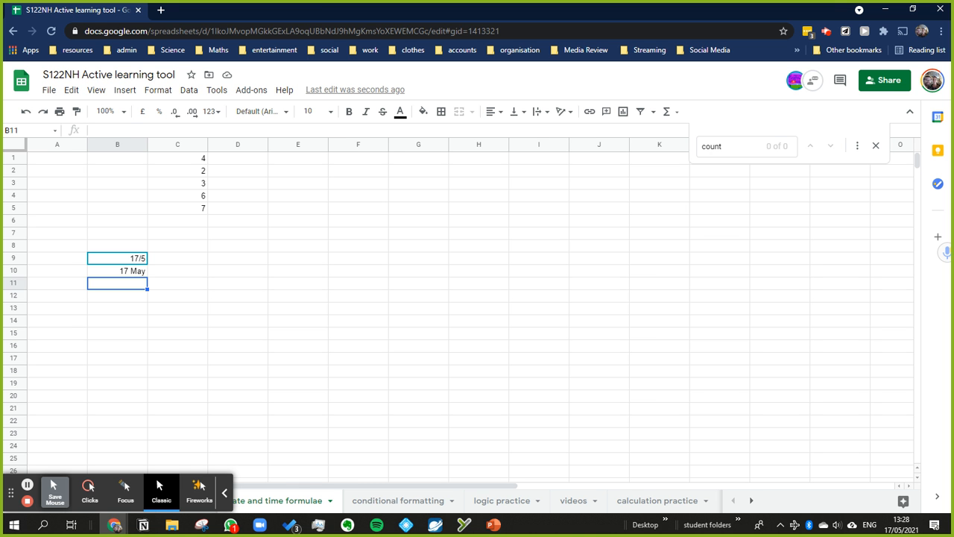
{"action": "key", "text": "ctrl+;"}
{"action": "key", "text": "Return"}
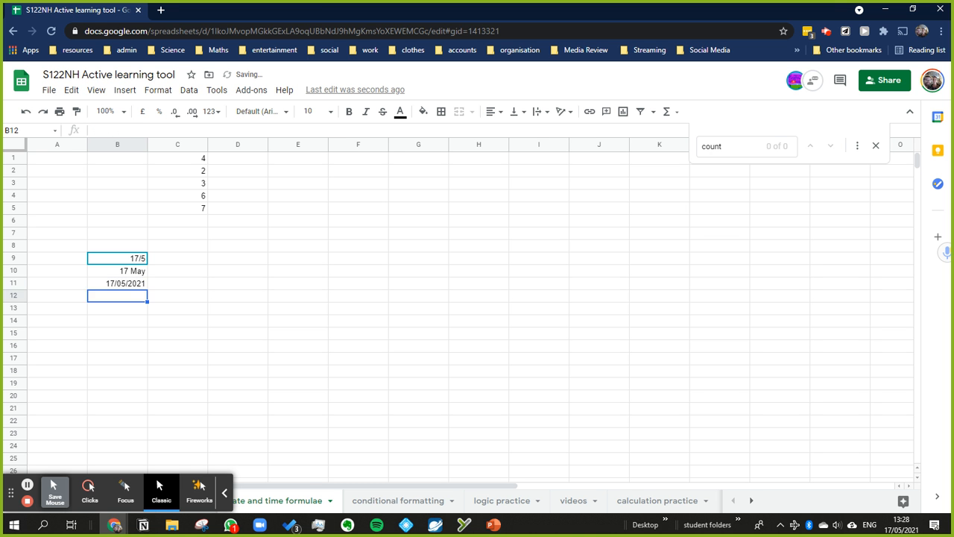
- Fill the range E7:E19 with today's date as a fixed value in every cell
{"action": "key", "text": "Right"}
{"action": "key", "text": "Right"}
{"action": "key", "text": "Left"}
{"action": "key", "text": "Right"}
{"action": "key", "text": "Left"}
{"action": "key", "text": "Up"}
{"action": "key", "text": "Up"}
{"action": "key", "text": "Right"}
{"action": "key", "text": "Right"}
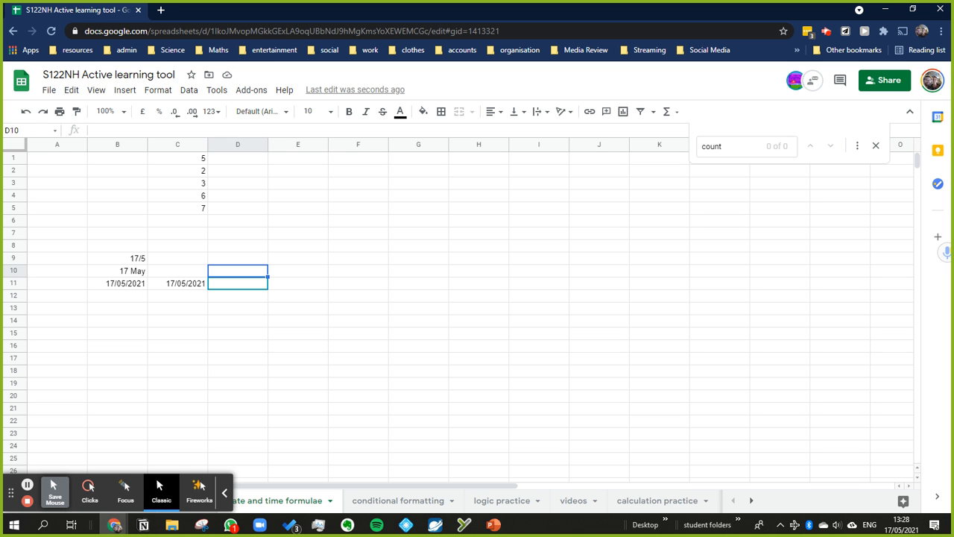
{"action": "key", "text": "Up"}
{"action": "key", "text": "Up"}
{"action": "key", "text": "Up"}
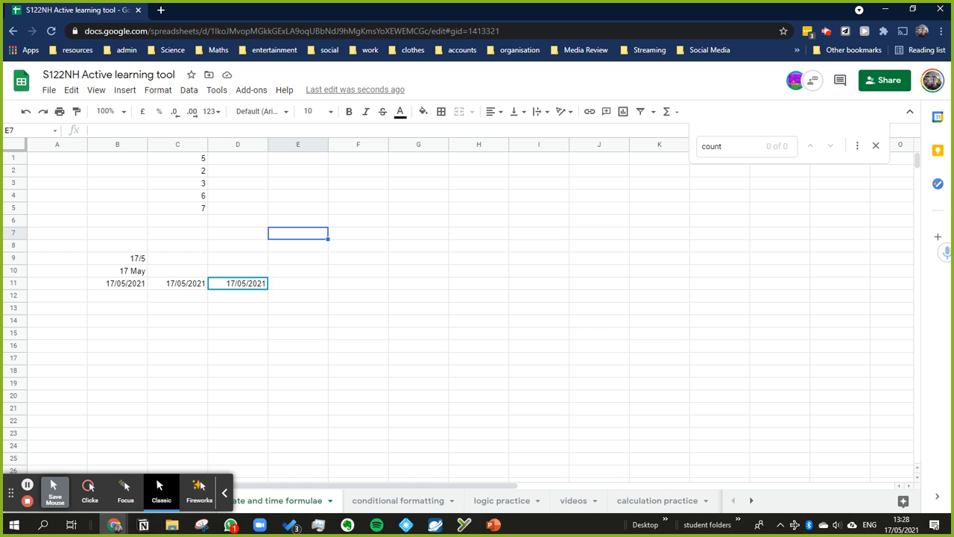
{"action": "key", "text": "shift+Down"}
{"action": "key", "text": "shift+Down"}
{"action": "key", "text": "shift+Down"}
{"action": "key", "text": "shift+Down"}
{"action": "key", "text": "shift+Down"}
{"action": "key", "text": "shift+Down"}
{"action": "key", "text": "shift+Down"}
{"action": "key", "text": "shift+Down"}
{"action": "key", "text": "shift+Down"}
{"action": "key", "text": "shift+Down"}
{"action": "key", "text": "shift+Down"}
{"action": "key", "text": "shift+Down"}
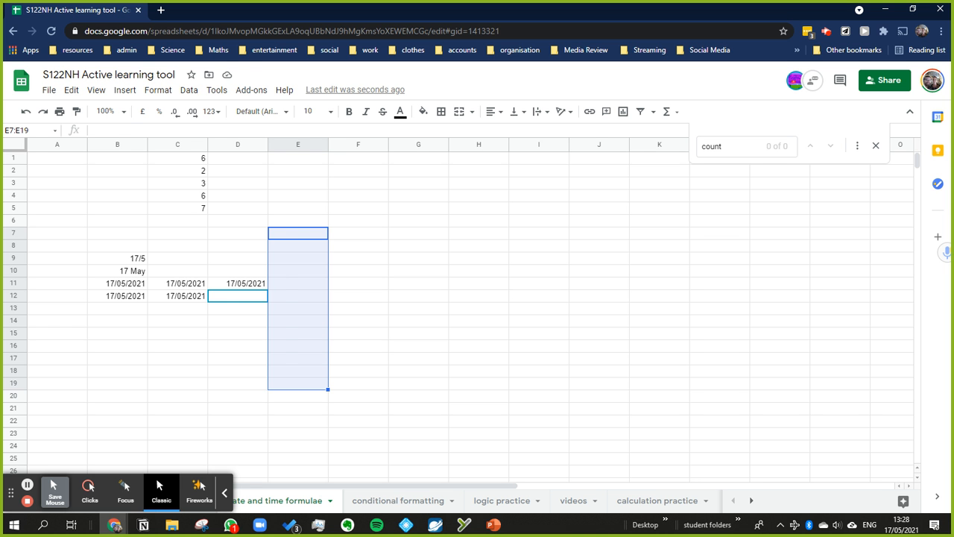
{"action": "key", "text": "ctrl+semicolon"}
{"action": "key", "text": "ctrl+Return"}
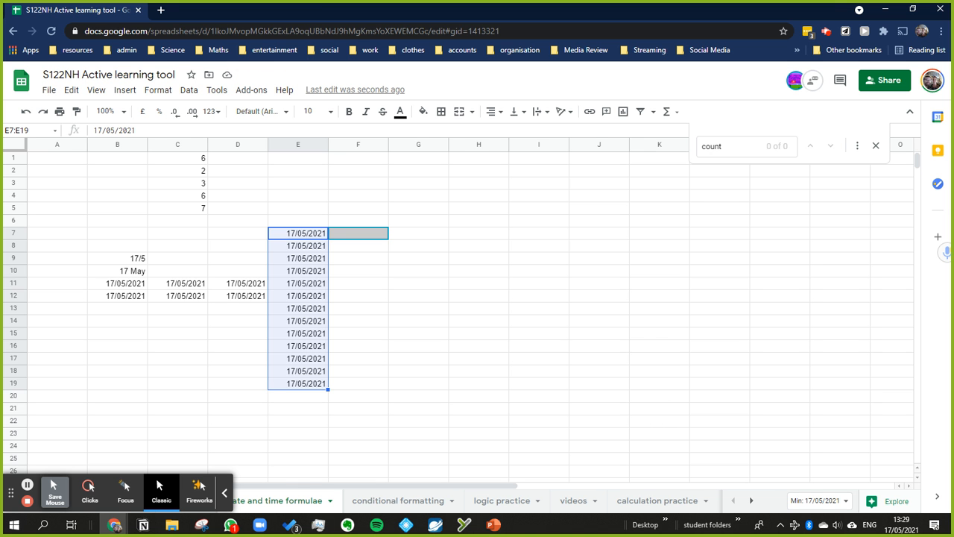
- Insert the current time as a fixed value in cell G8
{"action": "key", "text": "Right"}
{"action": "key", "text": "Right"}
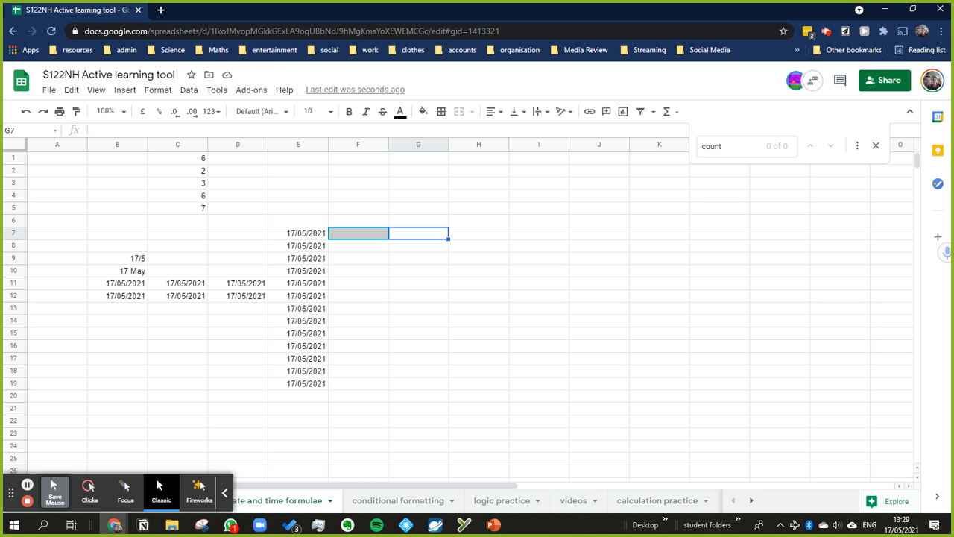
{"action": "key", "text": "Down"}
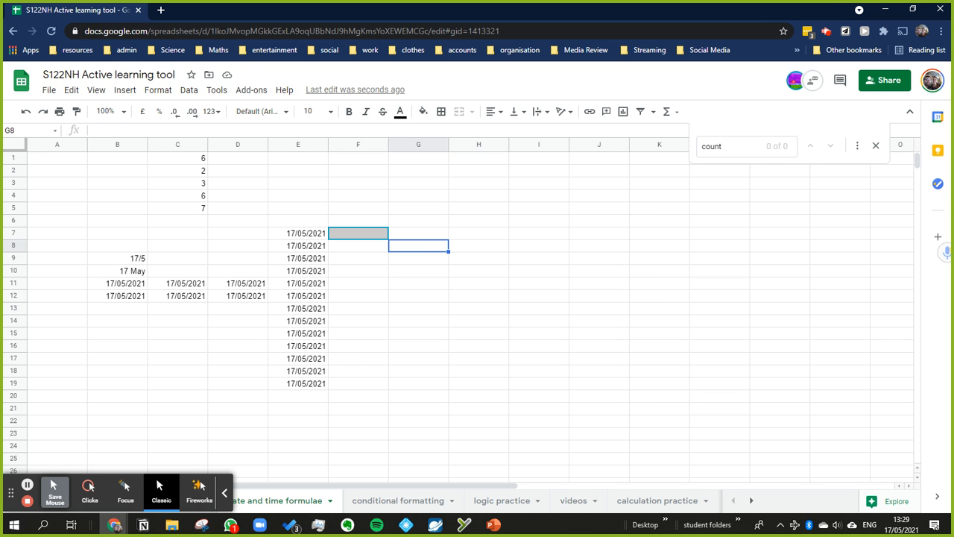
{"action": "key", "text": "ctrl+shift+semicolon"}
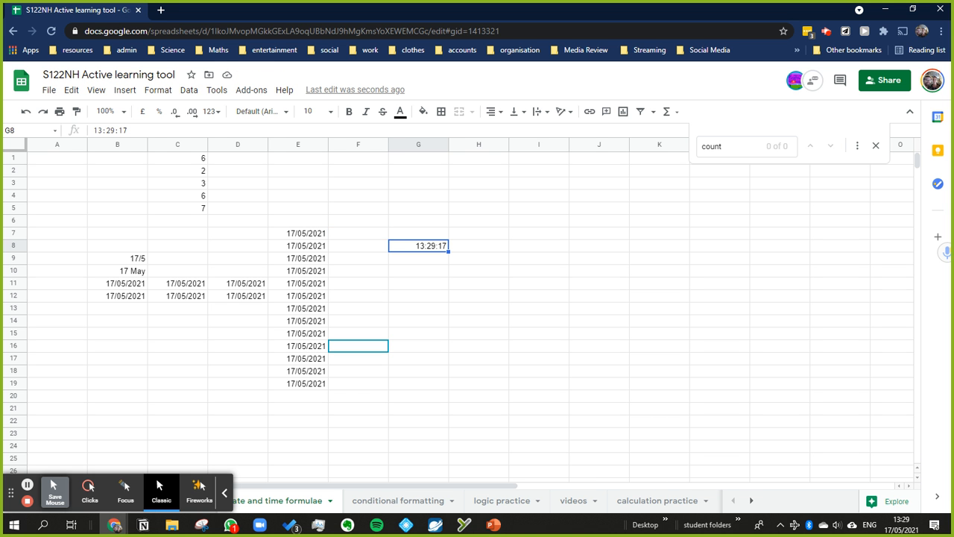
{"action": "key", "text": "Return"}
{"action": "type", "text": ":"}
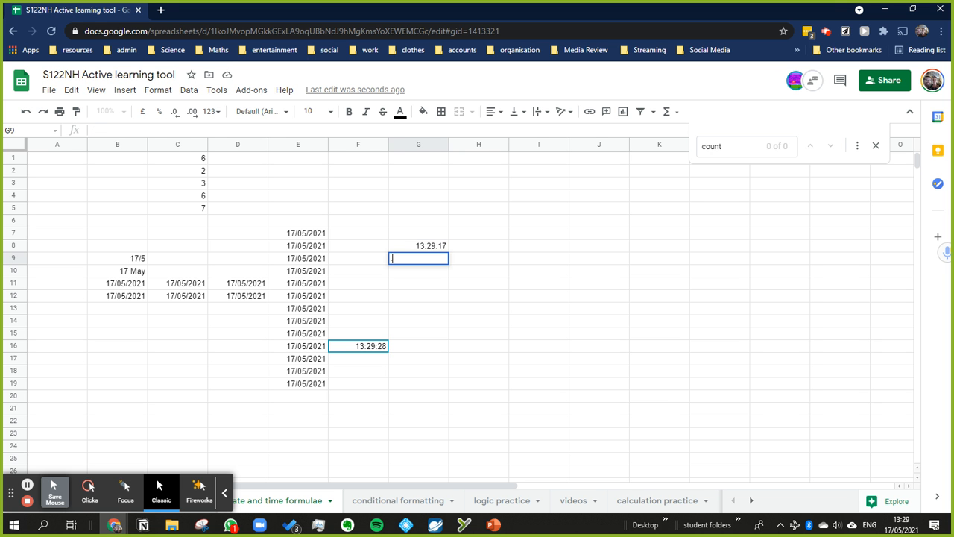
{"action": "key", "text": "Escape"}
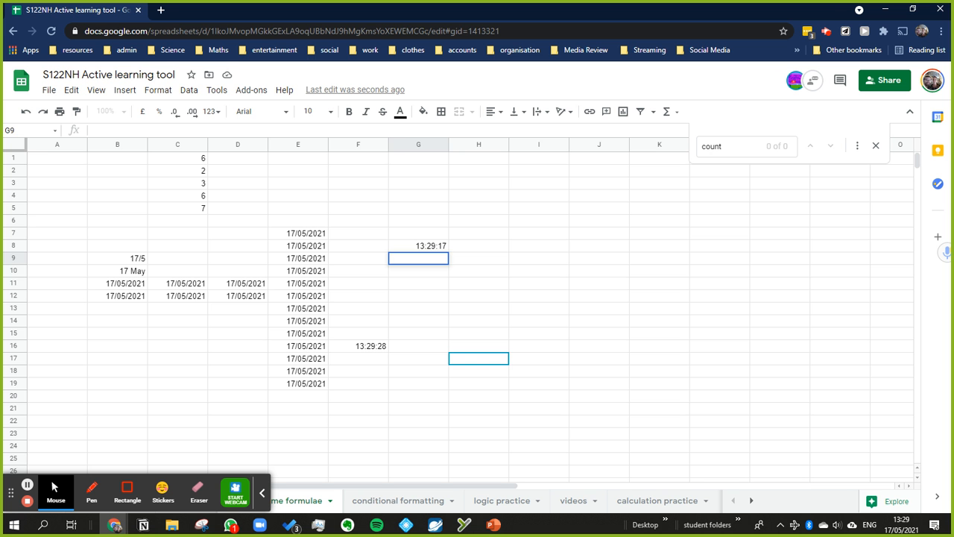
{"action": "key", "text": "Return"}
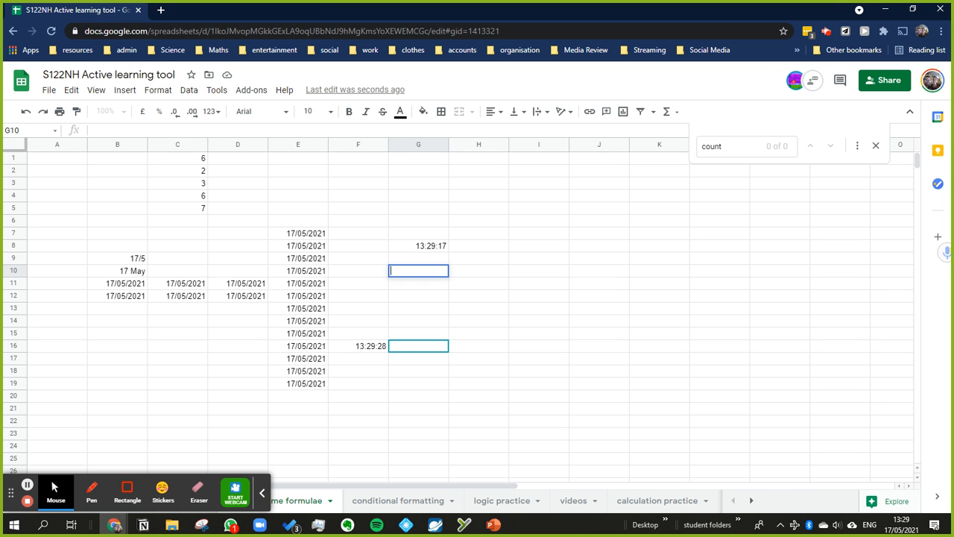
{"action": "left_click", "coordinate": [474, 321]}
- Insert the current time as a fixed value in cell G11
{"action": "left_click", "coordinate": [439, 283]}
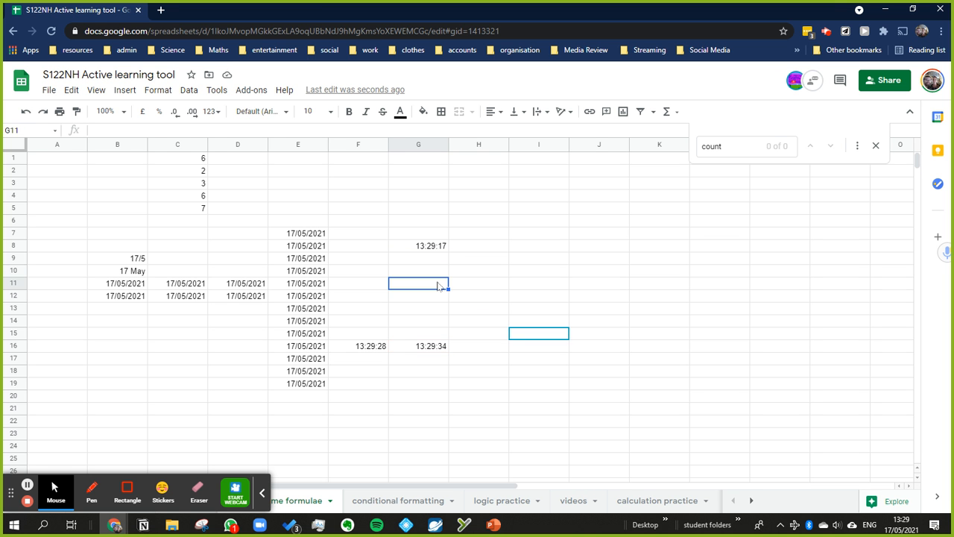
{"action": "key", "text": "ctrl+shift+semicolon"}
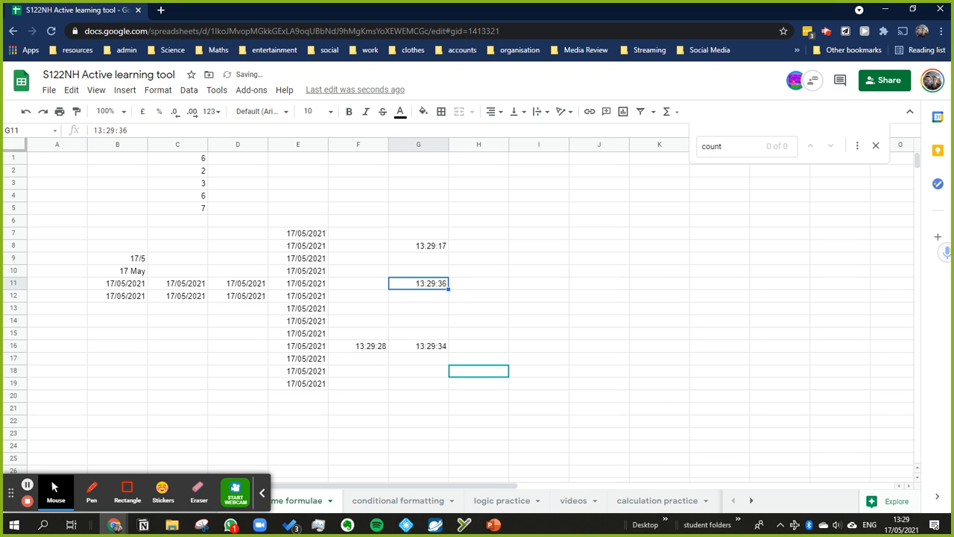
{"action": "key", "text": "Return"}
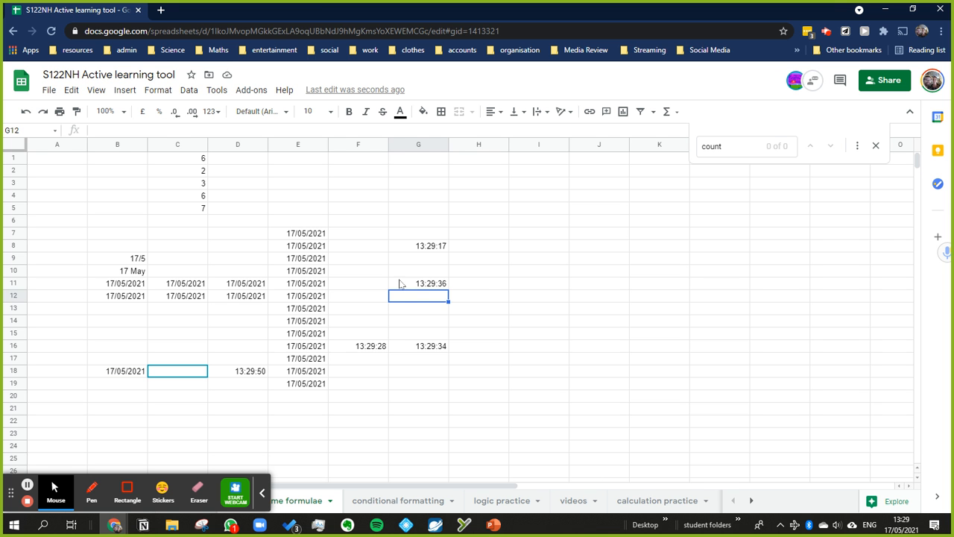
- Label the date column by entering "ctrl + ;" in cell E6 above it
{"action": "left_click", "coordinate": [310, 225]}
{"action": "type", "text": "ctr"}
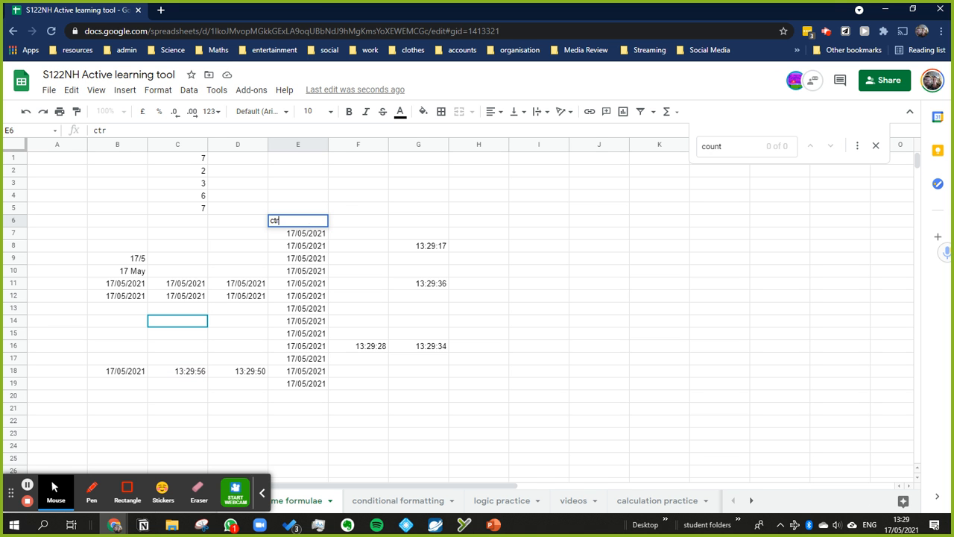
{"action": "type", "text": "l + ;"}
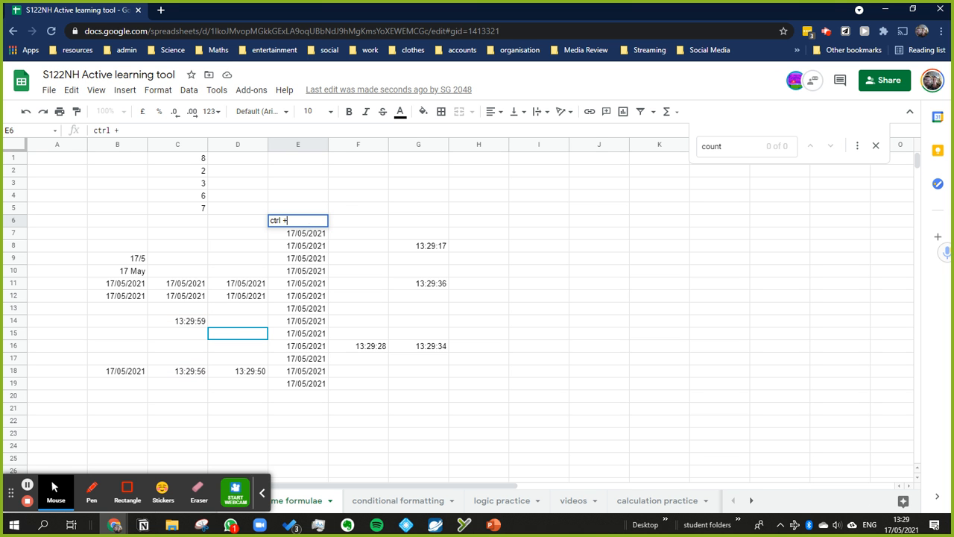
{"action": "key", "text": "Return"}
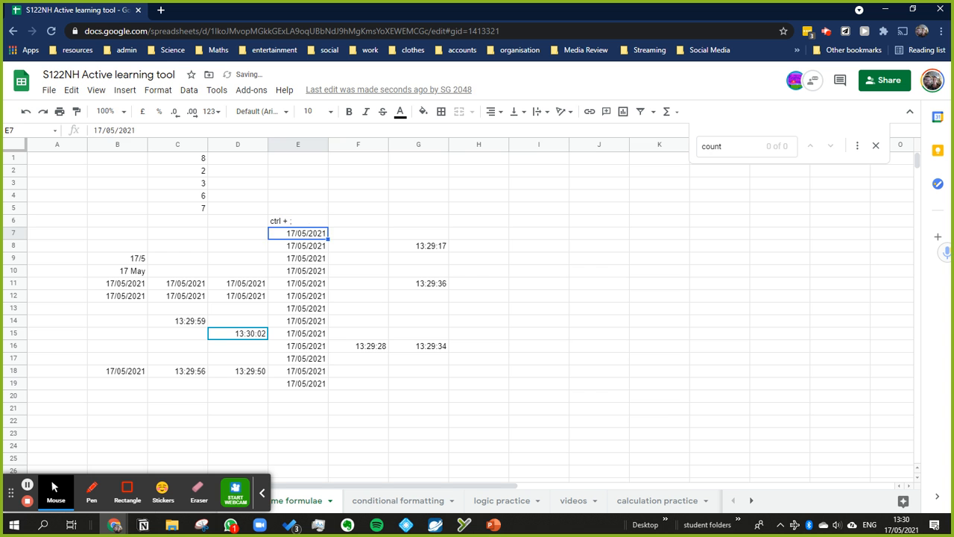
- Label the time entries by entering "ctrl + shift + ;" in cell G7
{"action": "key", "text": "Right"}
{"action": "key", "text": "Right"}
{"action": "key", "text": "Right"}
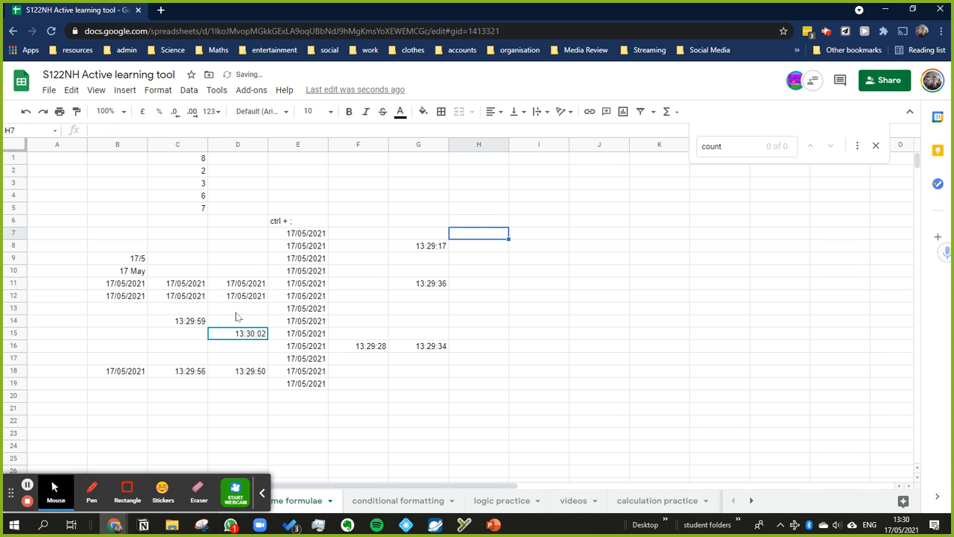
{"action": "key", "text": "Left"}
{"action": "type", "text": "ctrl + shift + ;"}
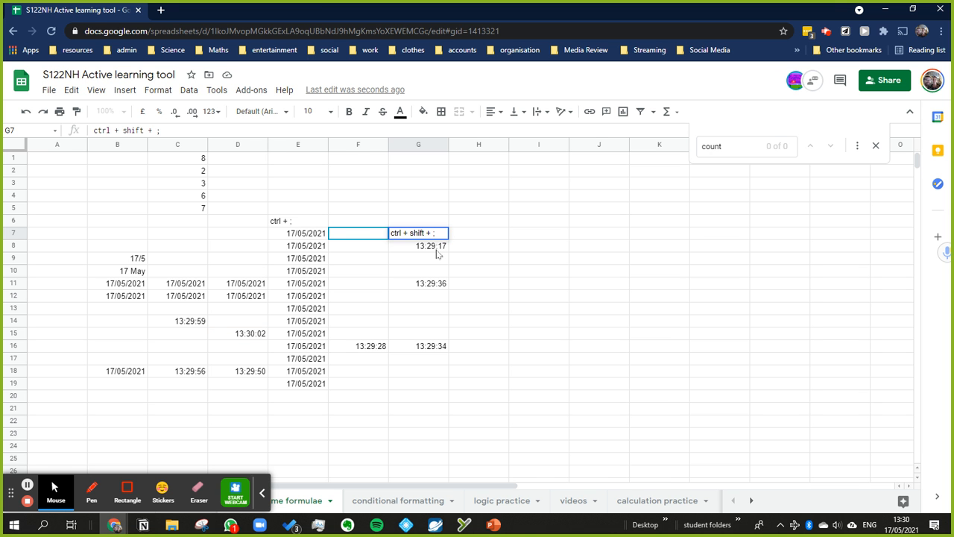
{"action": "left_click", "coordinate": [519, 250]}
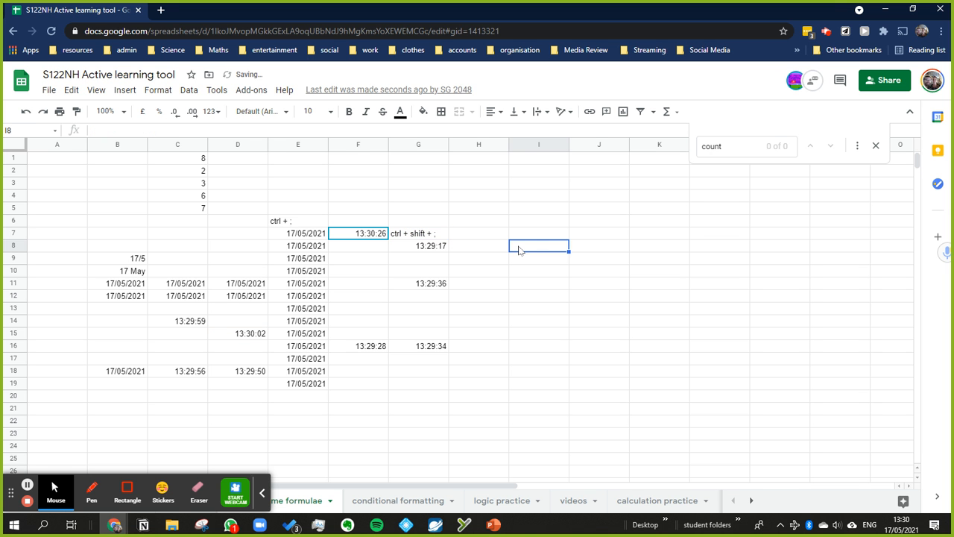
- Fill the range I8:I14 with the current time as a fixed value in every cell
{"action": "left_click_drag", "start_coordinate": [520, 249], "coordinate": [539, 323]}
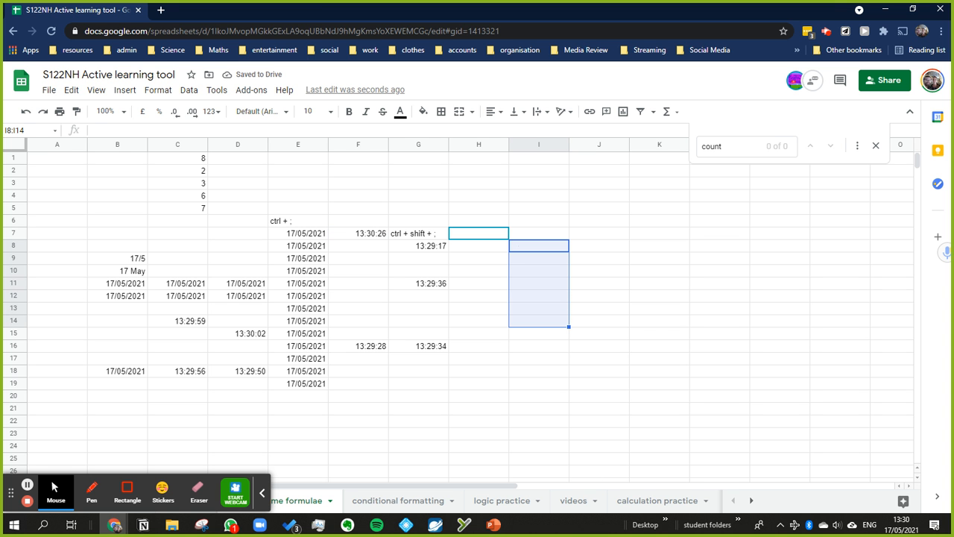
{"action": "key", "text": "ctrl+shift+semicolon"}
{"action": "key", "text": "ctrl+Return"}
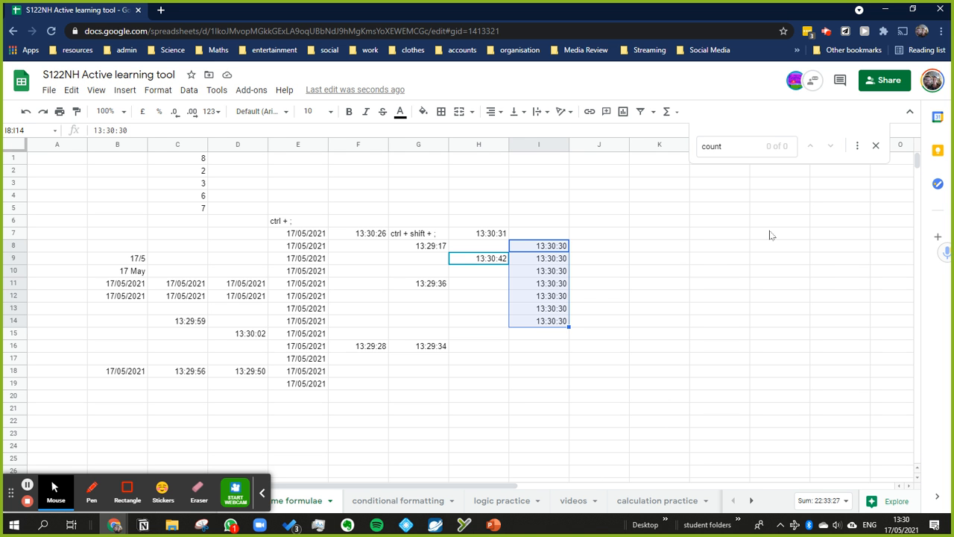
- Label cell F3 "Today" and enter the formula =today() in cell F4 below it
{"action": "left_click", "coordinate": [499, 395]}
{"action": "left_click", "coordinate": [418, 198]}
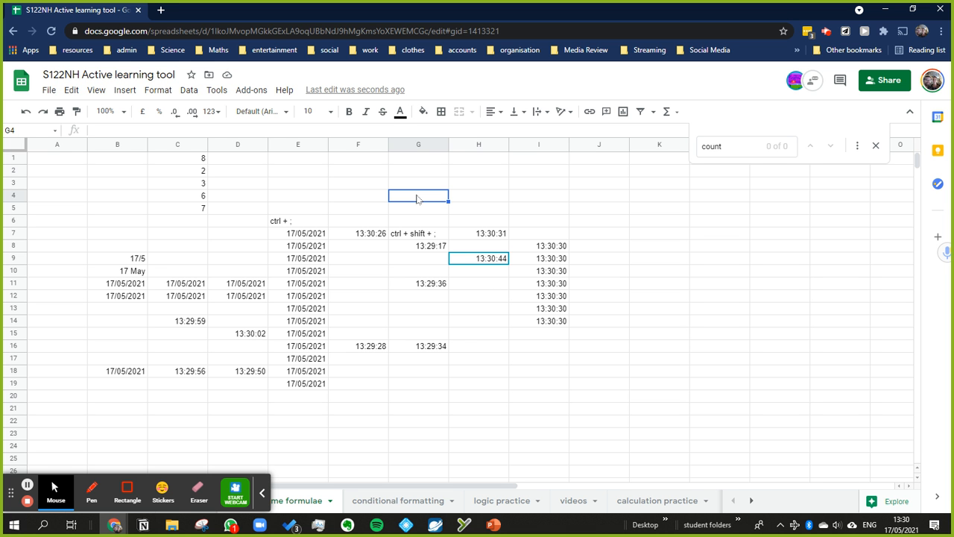
{"action": "left_click", "coordinate": [373, 201]}
{"action": "key", "text": "Up"}
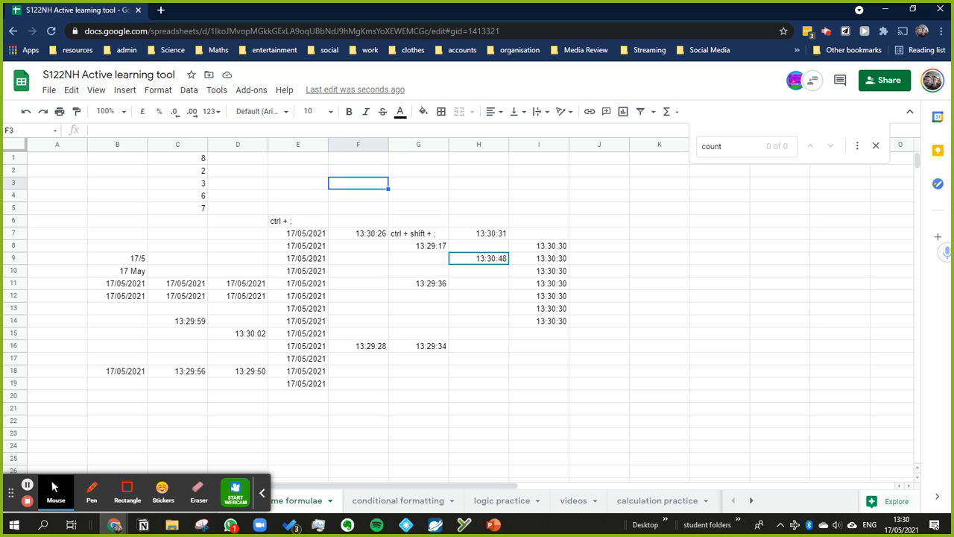
{"action": "type", "text": "Today"}
{"action": "key", "text": "Return"}
{"action": "type", "text": "=today"}
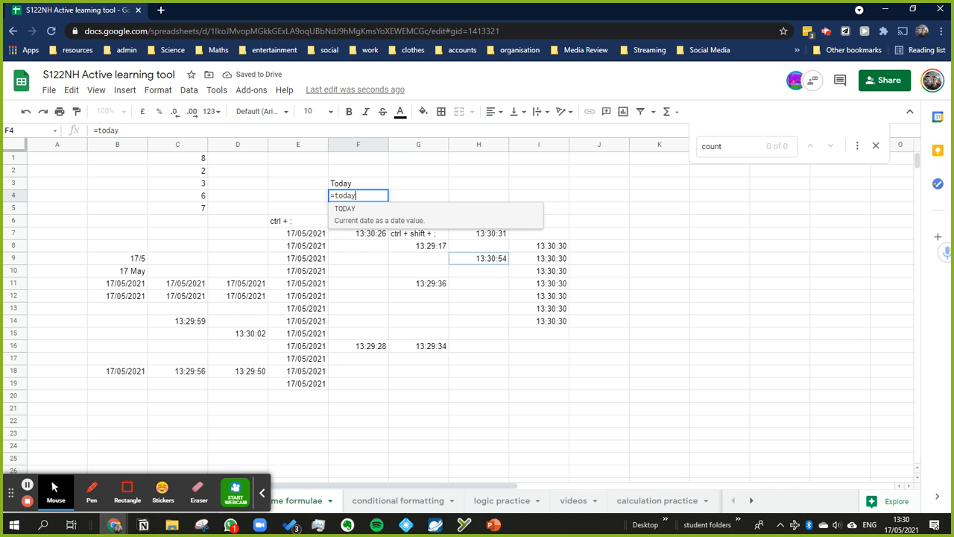
{"action": "type", "text": "()"}
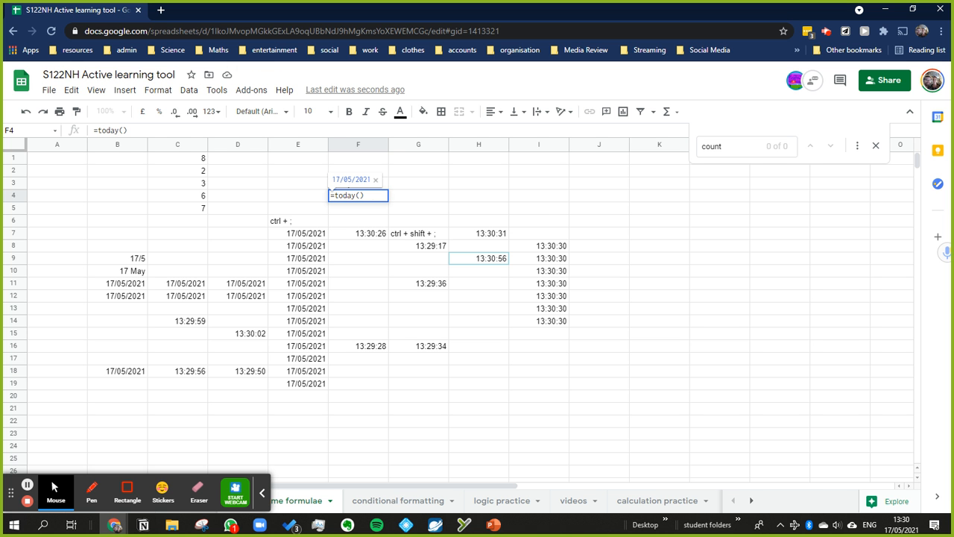
{"action": "key", "text": "Return"}
{"action": "key", "text": "Up"}
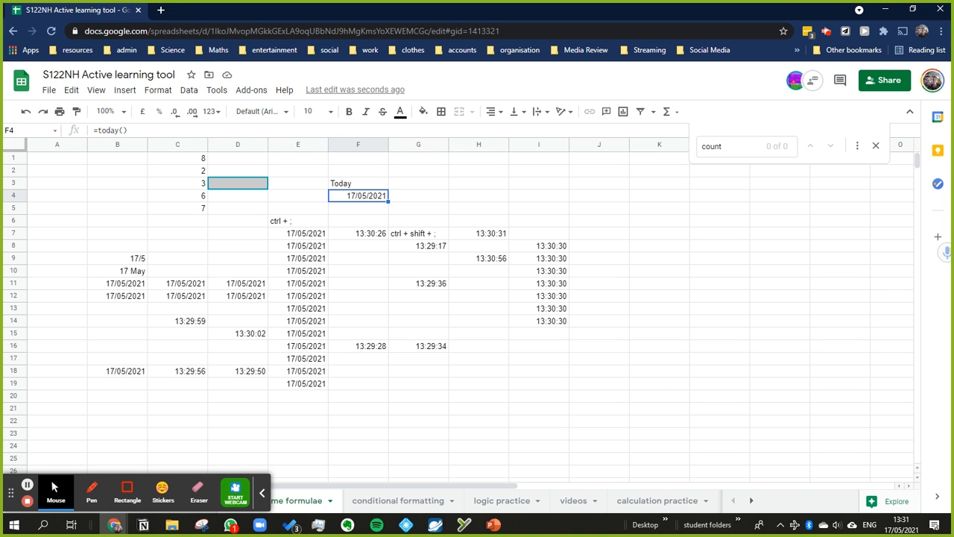
- Label cell G3 "current time", beside the Today label
{"action": "key", "text": "Right"}
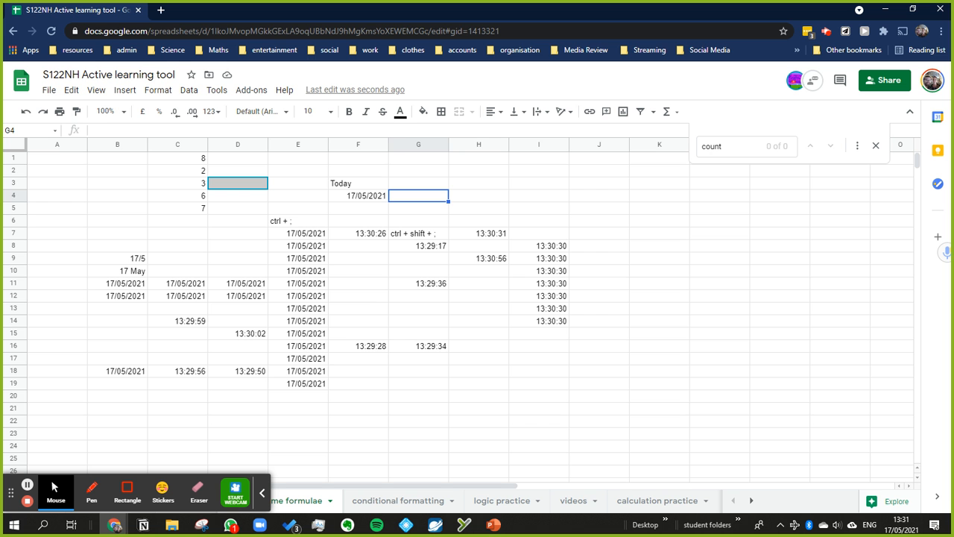
{"action": "key", "text": "Up"}
{"action": "type", "text": "c"}
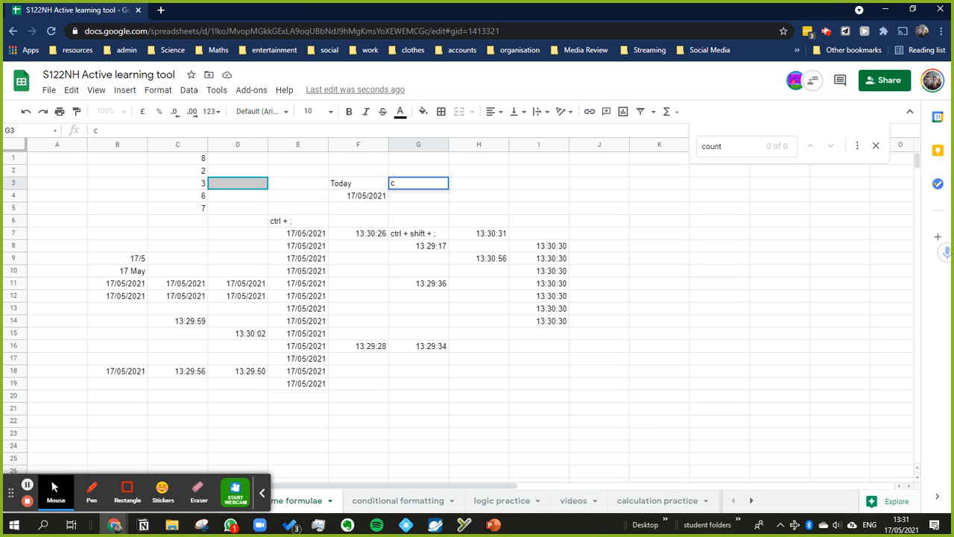
{"action": "type", "text": "urrent time"}
{"action": "key", "text": "Return"}
- Enter the formula =now() in cell G4 and widen column G to fit the full date and time
{"action": "type", "text": "=now"}
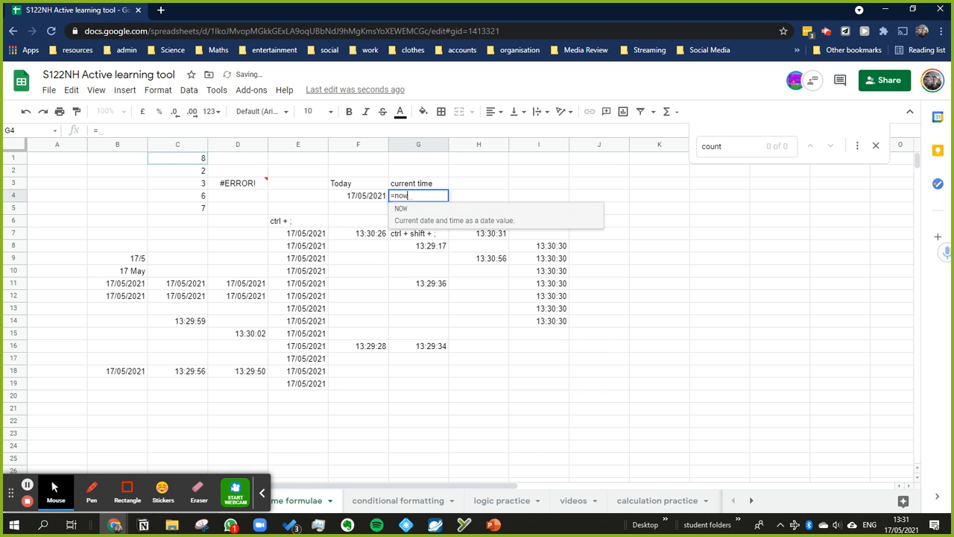
{"action": "type", "text": "()"}
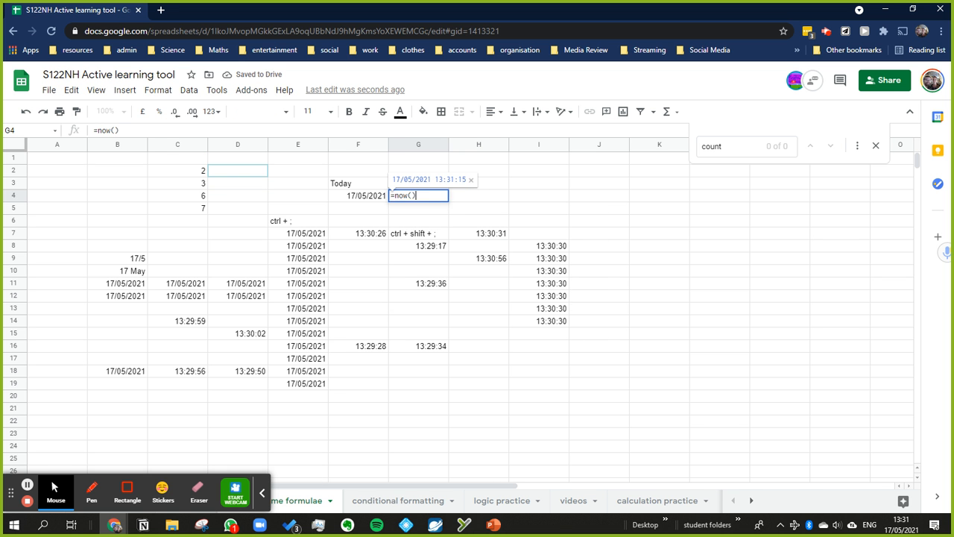
{"action": "key", "text": "Return"}
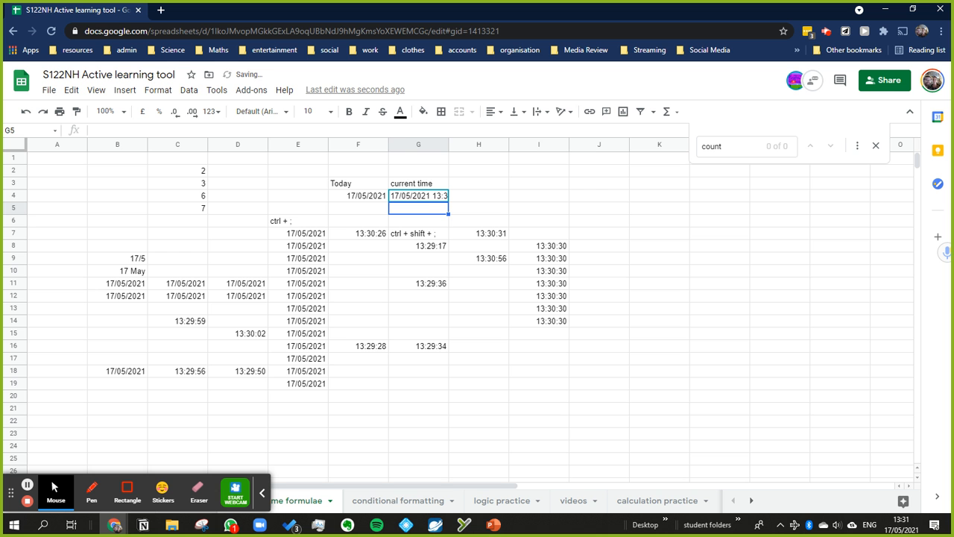
{"action": "left_click_drag", "start_coordinate": [450, 149], "coordinate": [474, 150]}
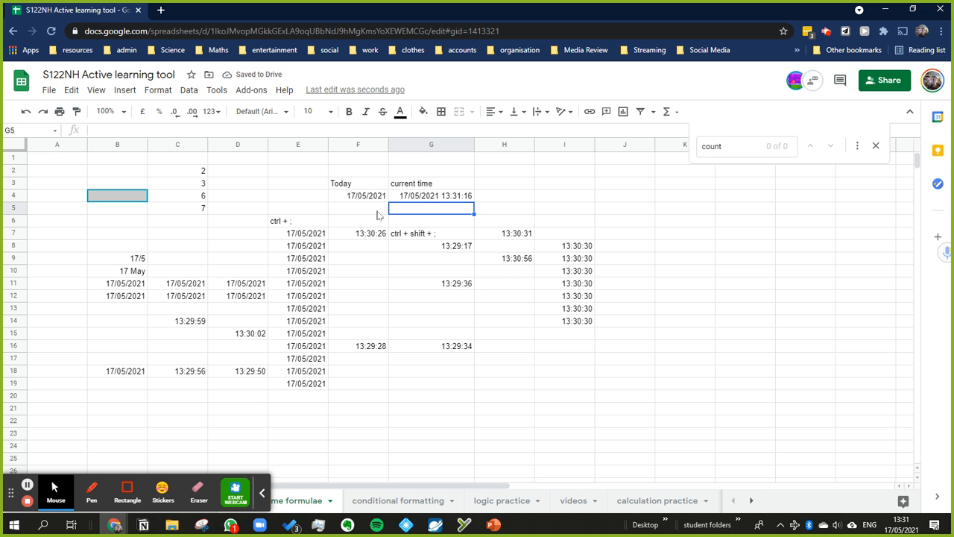
- Change the label in cell G3 to "current date and time"
{"action": "left_click", "coordinate": [447, 186]}
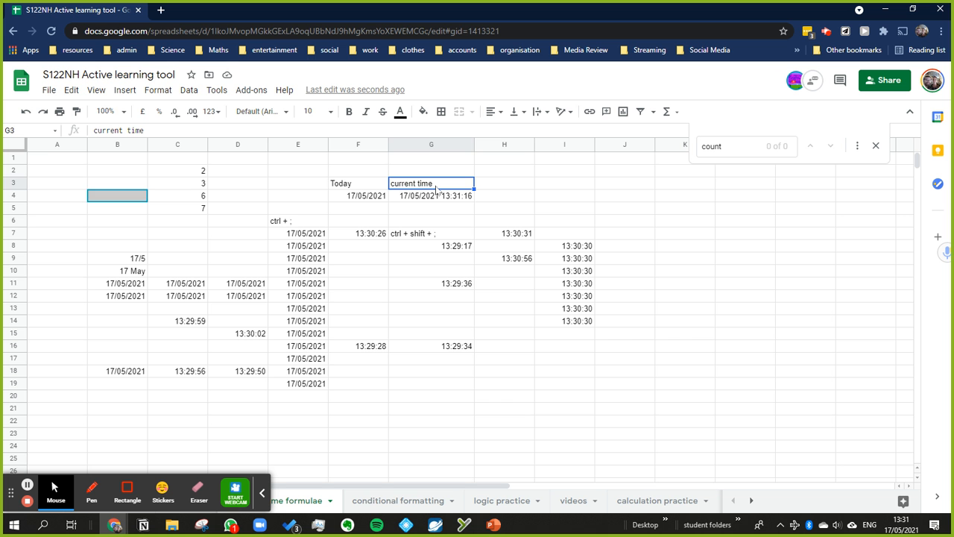
{"action": "key", "text": "shift+Down"}
{"action": "double_click", "coordinate": [419, 183]}
{"action": "type", "text": "date and"}
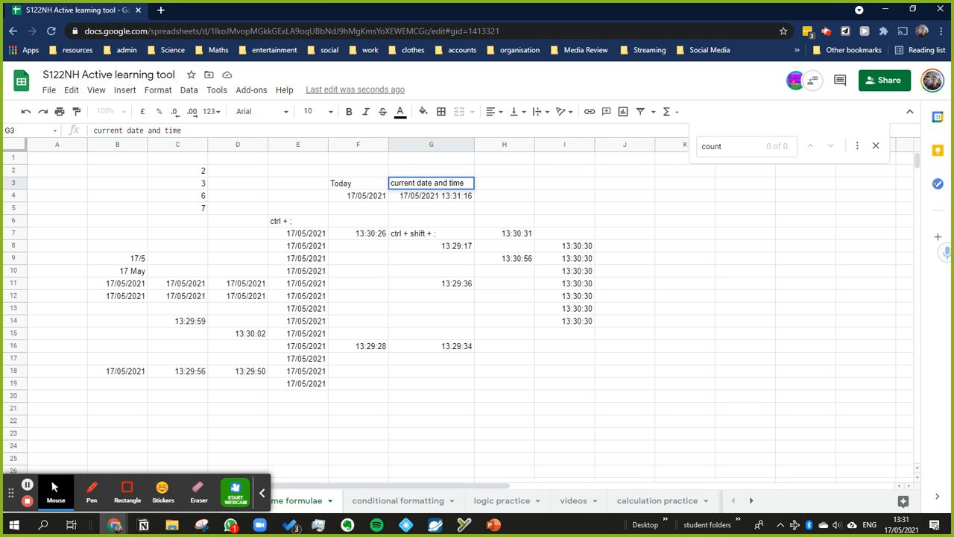
{"action": "key", "text": "Return"}
- Compare the live formulas in cells F4 and G4 with the fixed time in cell I8
{"action": "key", "text": "Up"}
{"action": "key", "text": "Left"}
{"action": "key", "text": "Right"}
{"action": "key", "text": "Down"}
{"action": "key", "text": "Left"}
{"action": "key", "text": "Right"}
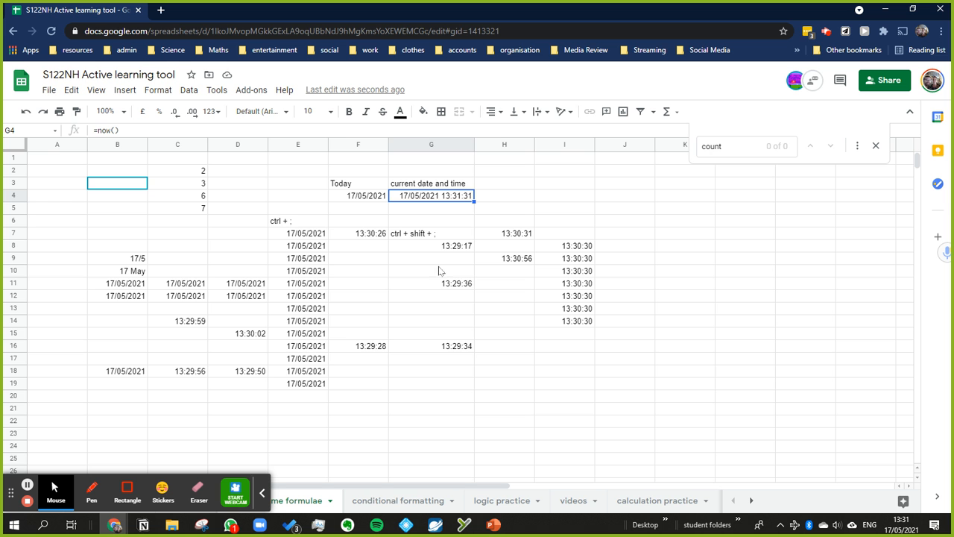
{"action": "left_click", "coordinate": [586, 252]}
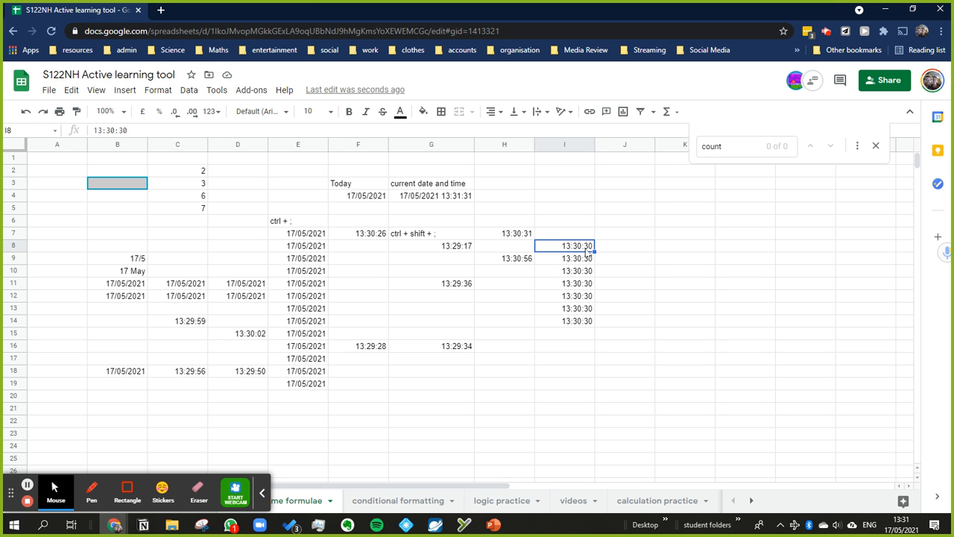
{"action": "key", "text": "Right"}
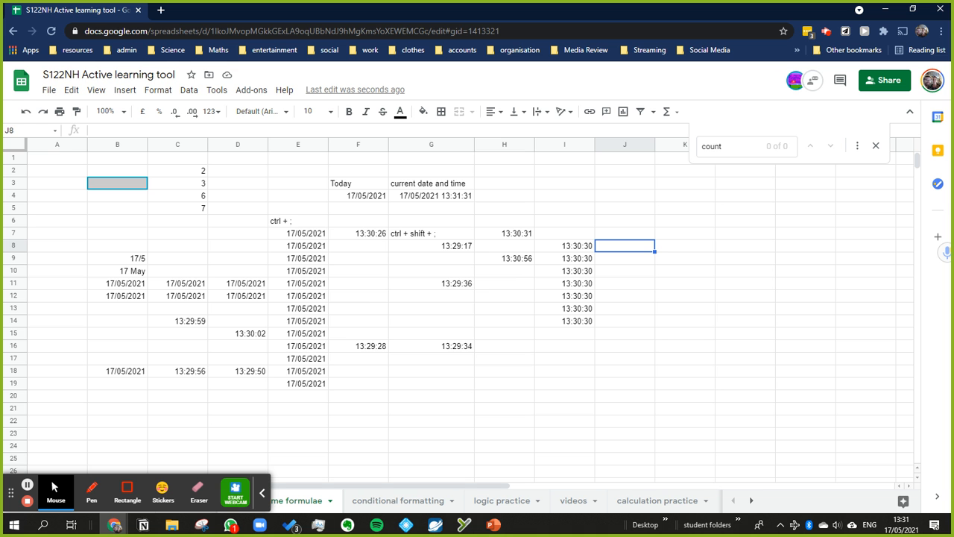
{"action": "key", "text": "Left"}
{"action": "key", "text": "Left"}
{"action": "key", "text": "Left"}
{"action": "key", "text": "Right"}
{"action": "key", "text": "Right"}
{"action": "key", "text": "Right"}
{"action": "key", "text": "Right"}
{"action": "key", "text": "Left"}
{"action": "key", "text": "Return"}
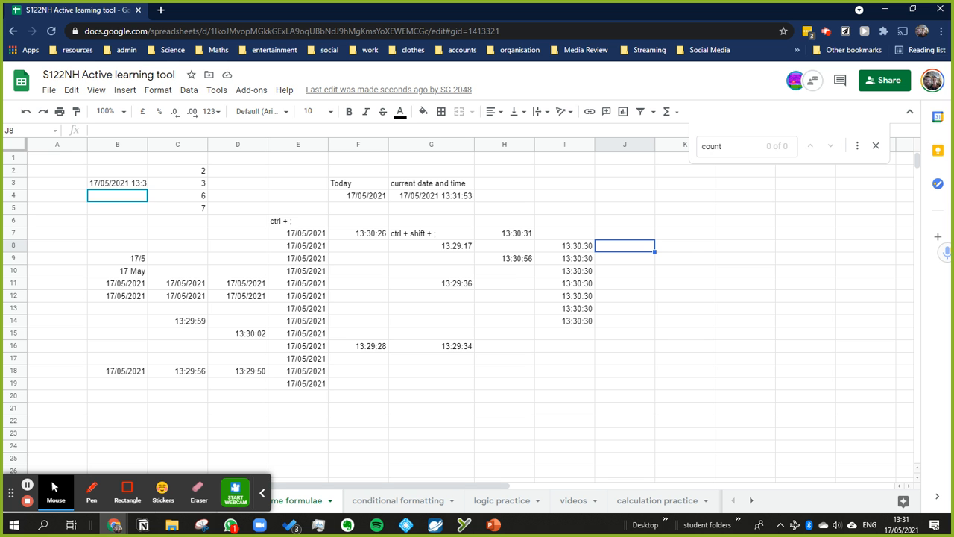
{"action": "key", "text": "Up"}
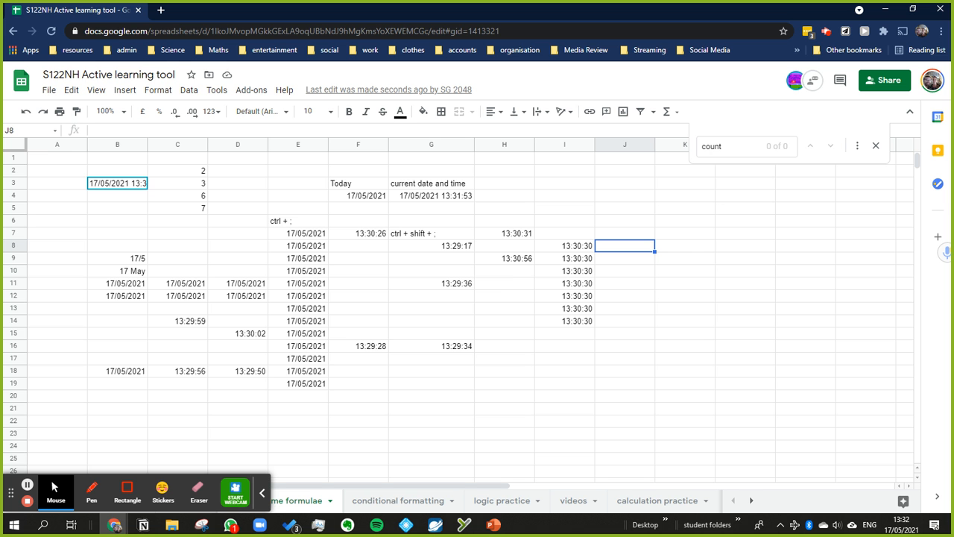
{"action": "left_click", "coordinate": [622, 236]}
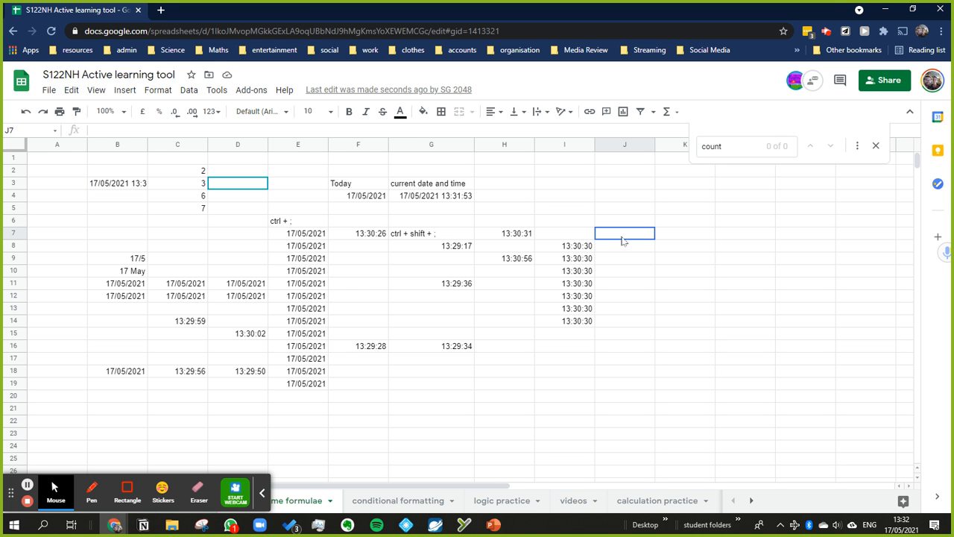
{"action": "type", "text": "1/5"}
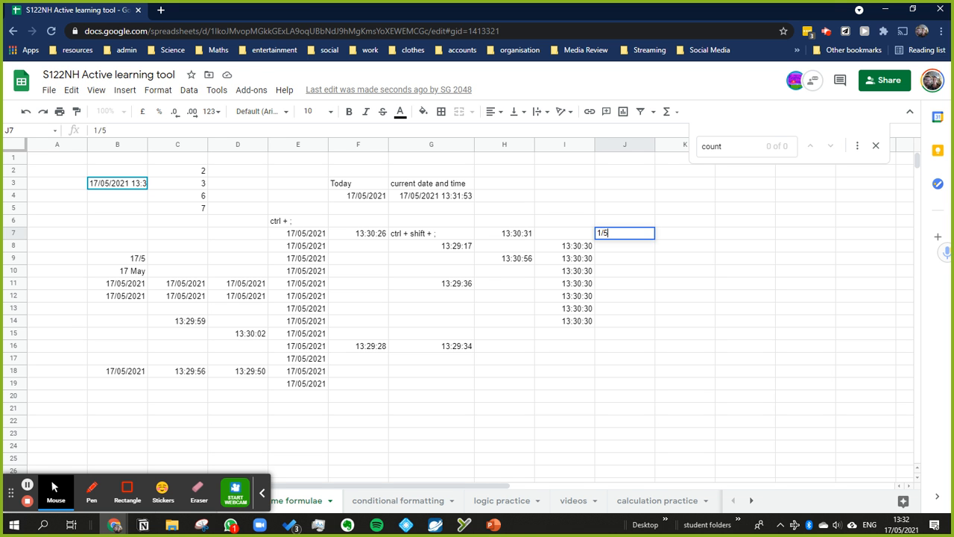
{"action": "key", "text": "Return"}
{"action": "key", "text": "Up"}
{"action": "type", "text": "1 May"}
{"action": "key", "text": "Return"}
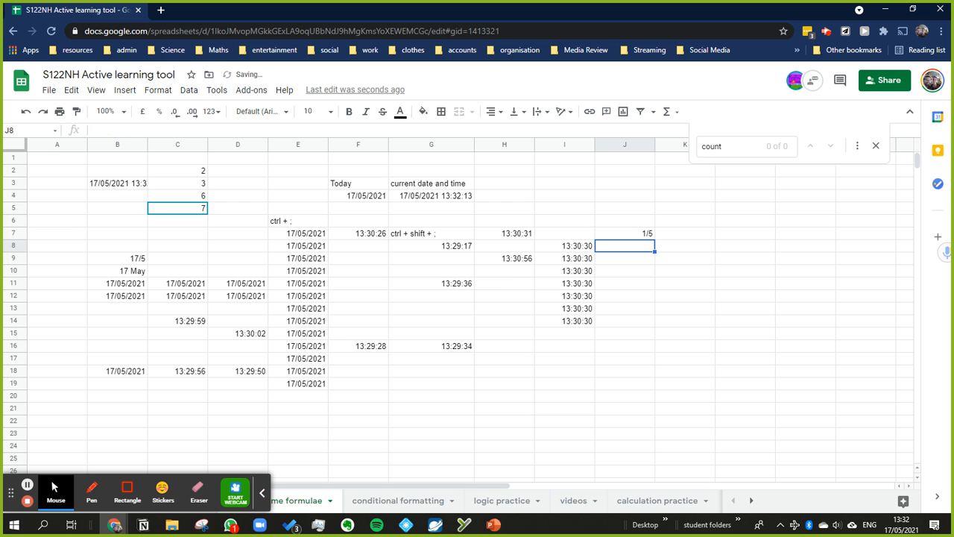
{"action": "key", "text": "Up"}
{"action": "key", "text": "Delete"}
- Enter the date "1 may" in cell J6
{"action": "key", "text": "Up"}
{"action": "type", "text": "1 may"}
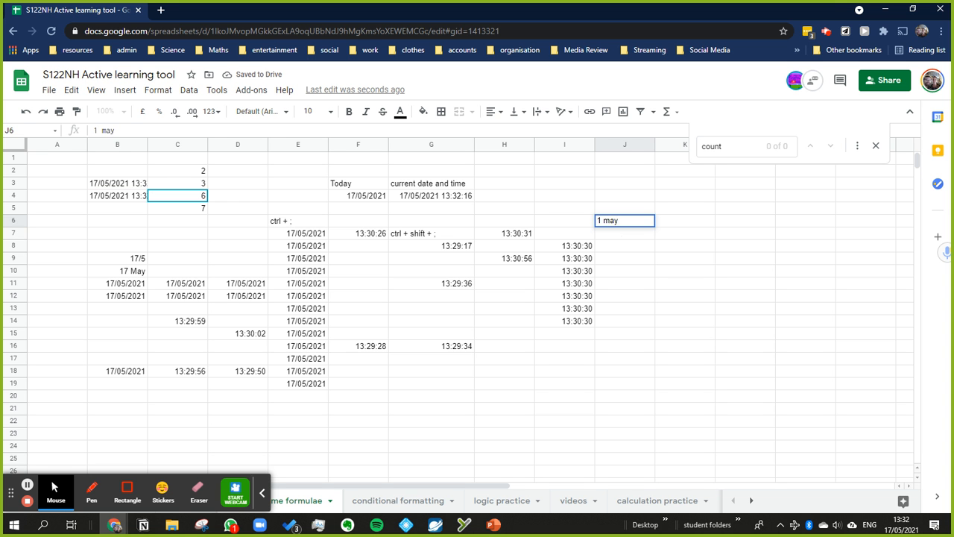
{"action": "key", "text": "Return"}
{"action": "key", "text": "Up"}
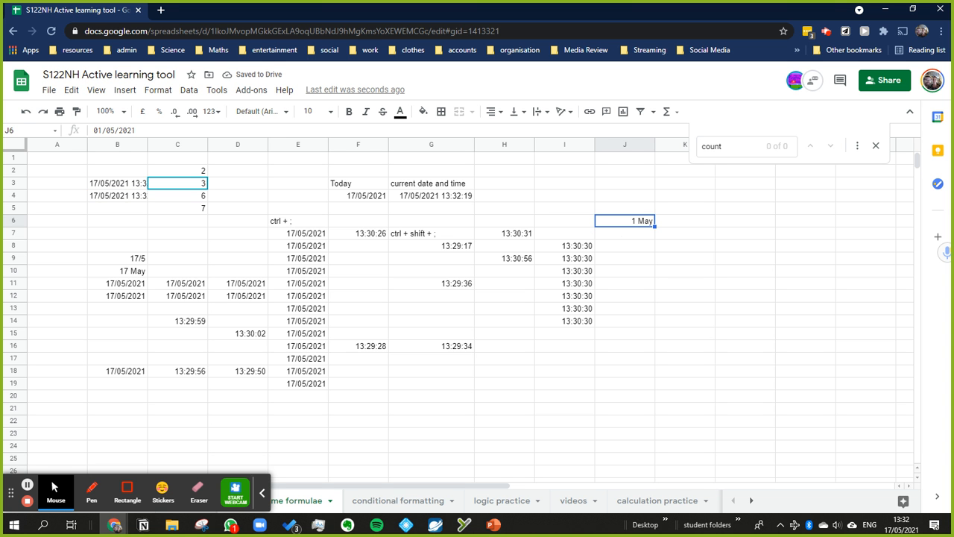
- Fill the date in J6 down column J to J30 as a series of consecutive days
{"action": "left_click_drag", "start_coordinate": [655, 224], "coordinate": [663, 432]}
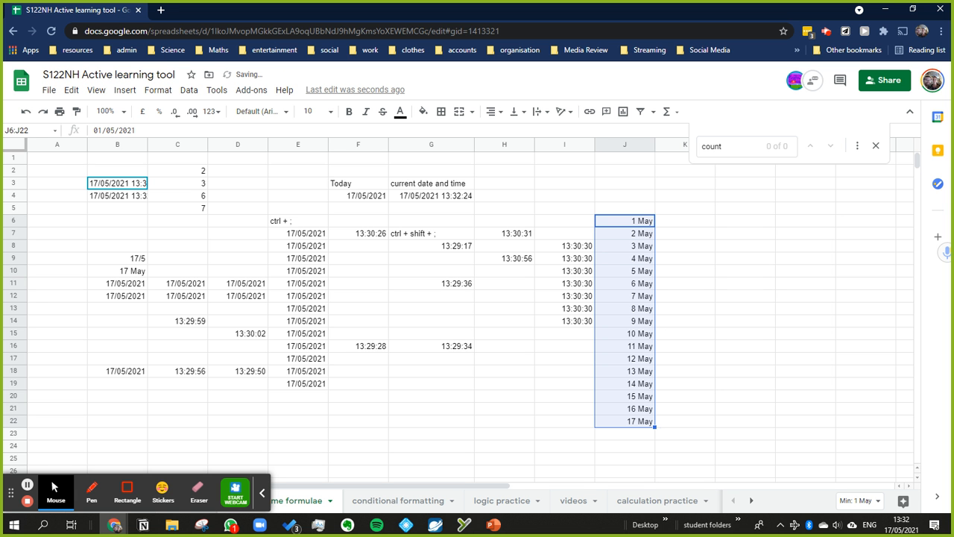
{"action": "scroll", "coordinate": [651, 405], "scroll_direction": "down", "scroll_amount": 2}
{"action": "left_click_drag", "start_coordinate": [666, 341], "coordinate": [670, 434]}
{"action": "scroll", "coordinate": [699, 416], "scroll_direction": "up", "scroll_amount": 2}
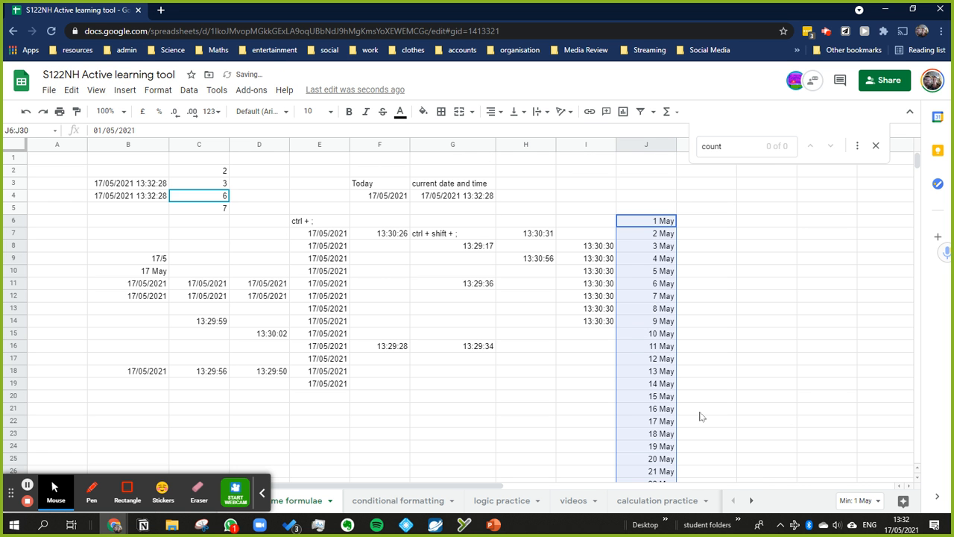
- Copy the dates in J6:J30 and paste them below the existing list in column J
{"action": "scroll", "coordinate": [674, 313], "scroll_direction": "down", "scroll_amount": 2}
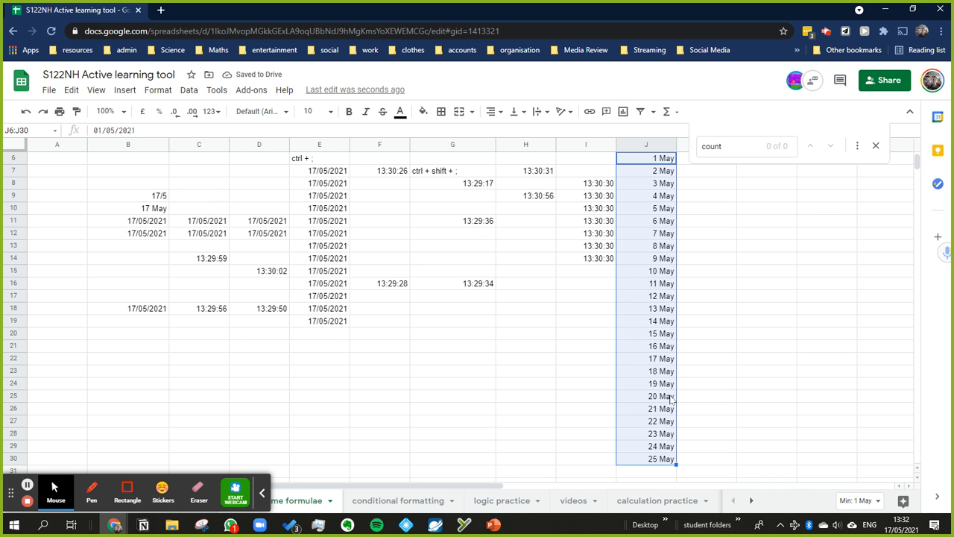
{"action": "scroll", "coordinate": [668, 396], "scroll_direction": "down", "scroll_amount": 3}
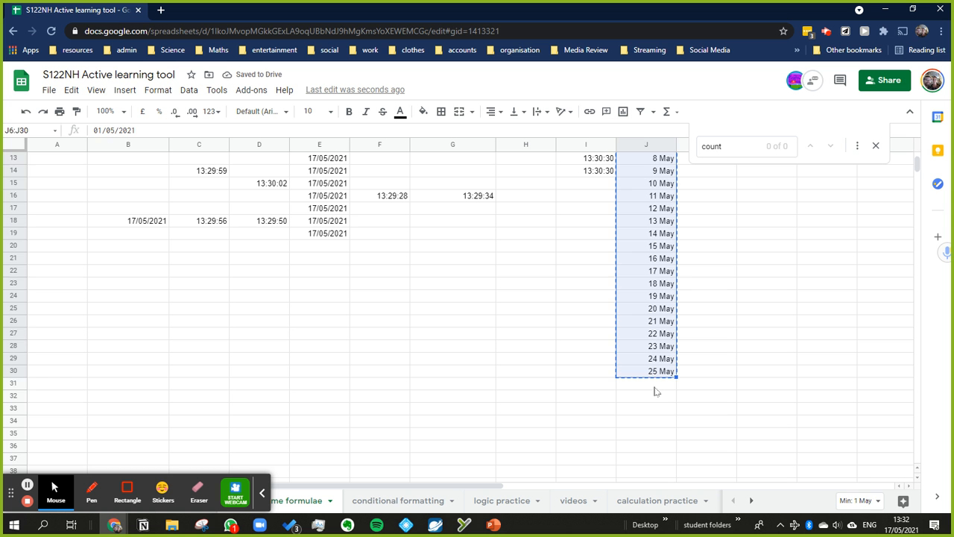
{"action": "key", "text": "ctrl+c"}
{"action": "left_click", "coordinate": [656, 389]}
{"action": "key", "text": "ctrl+v"}
- Enter the formula =countif(J6:J,today()) in cell J5 to count today's date in the list below
{"action": "scroll", "coordinate": [678, 391], "scroll_direction": "up", "scroll_amount": 5}
{"action": "left_click", "coordinate": [671, 258]}
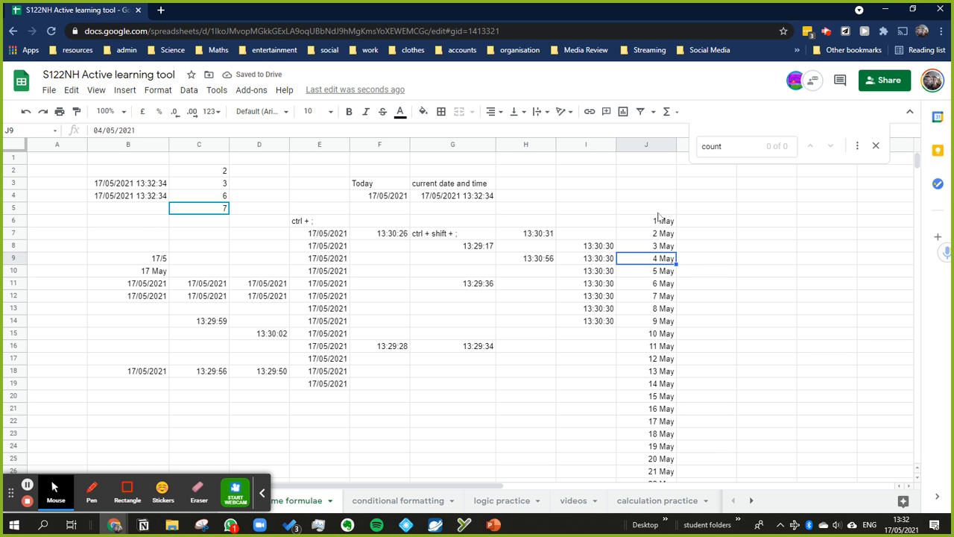
{"action": "left_click", "coordinate": [681, 221]}
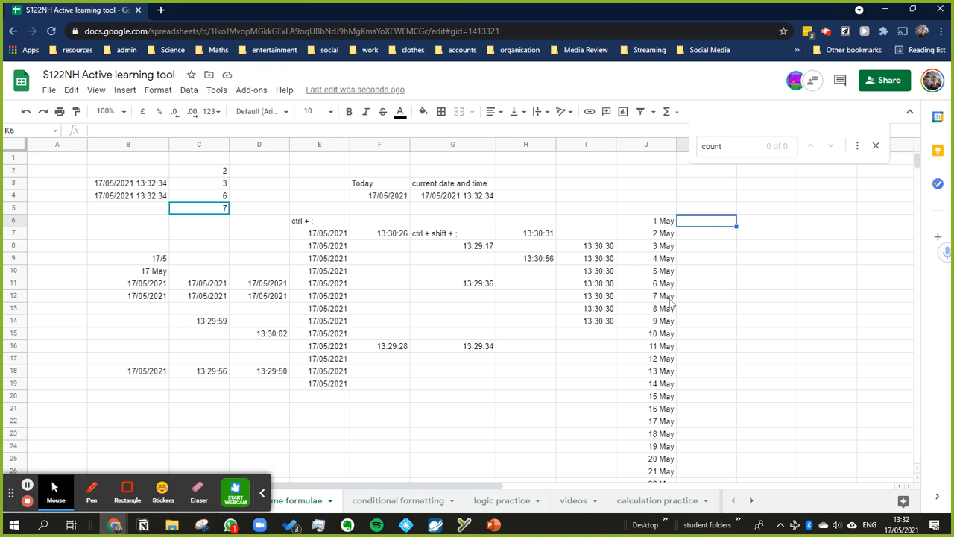
{"action": "left_click", "coordinate": [663, 212]}
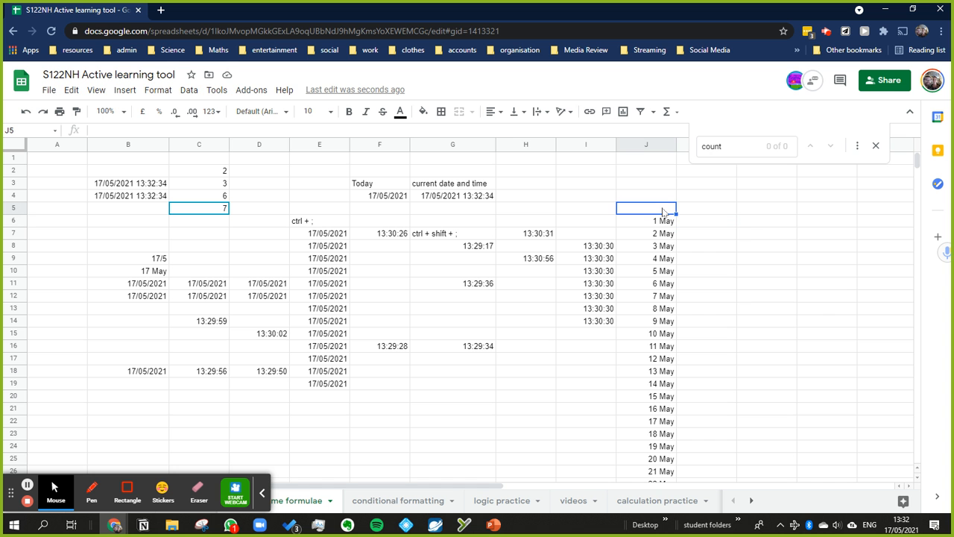
{"action": "type", "text": "=count"}
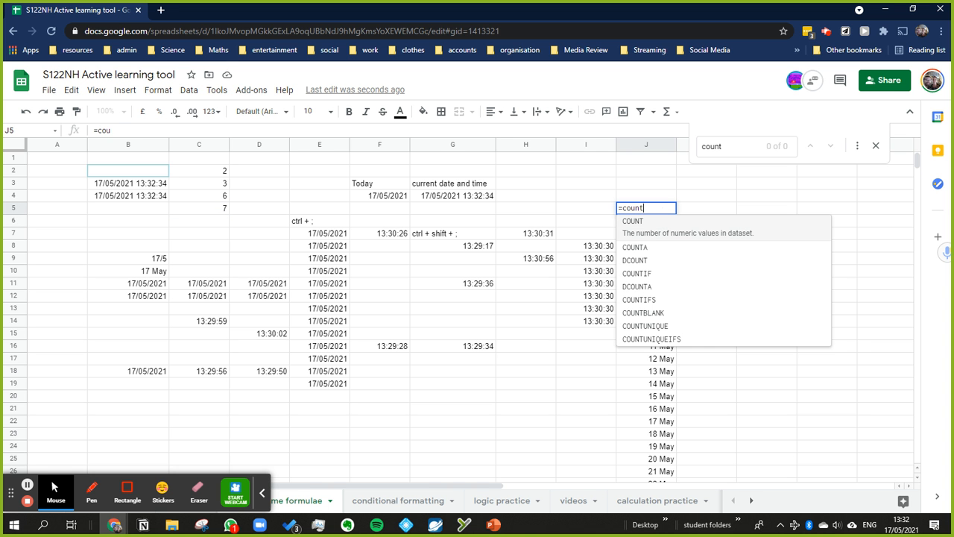
{"action": "type", "text": "if"}
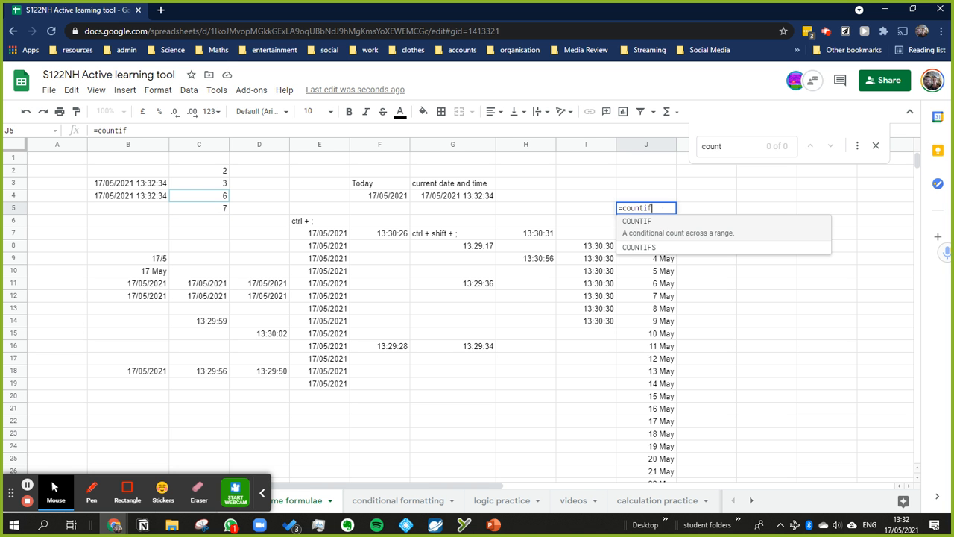
{"action": "type", "text": "("}
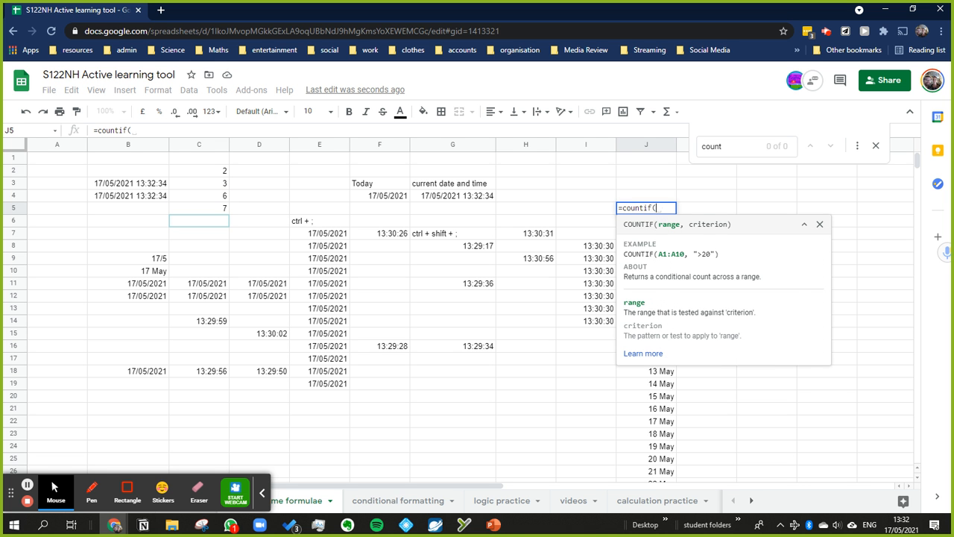
{"action": "left_click", "coordinate": [819, 224]}
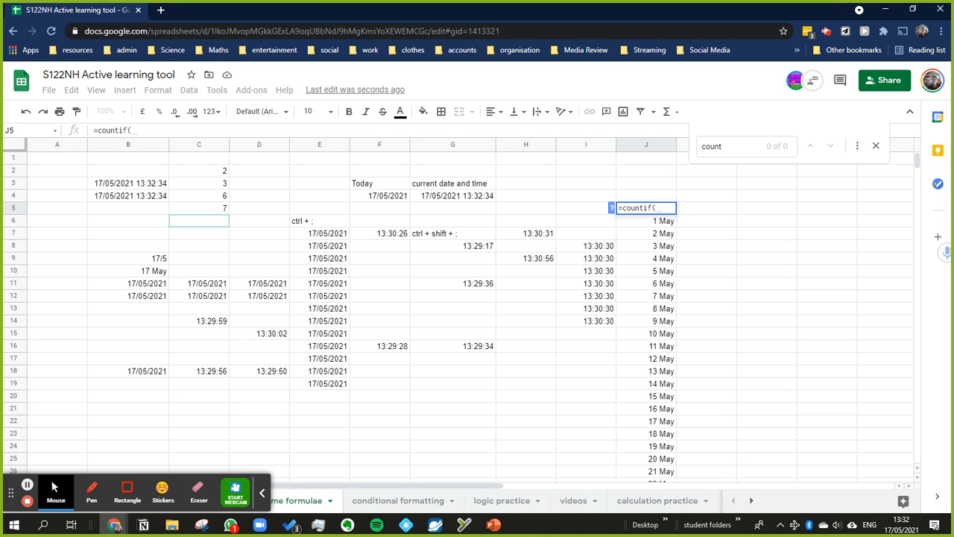
{"action": "key", "text": "Down"}
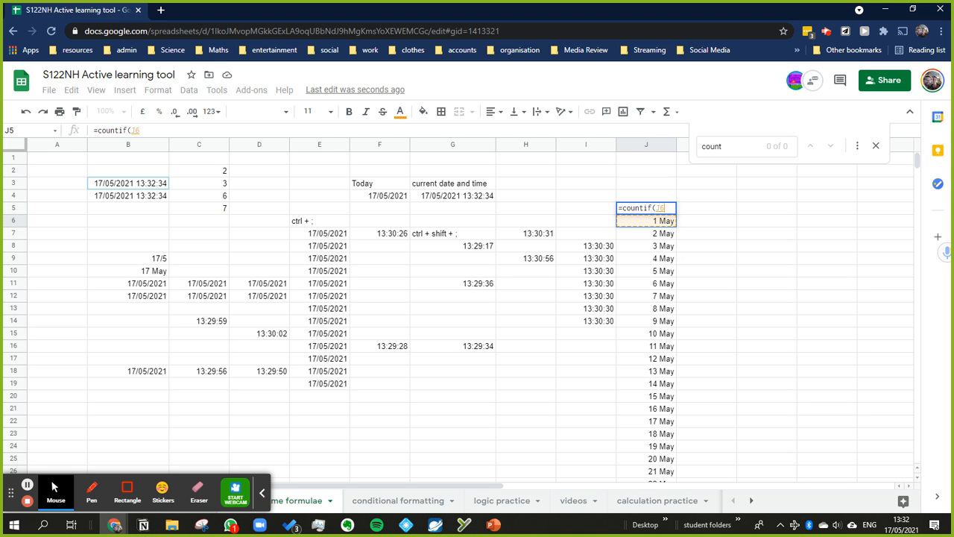
{"action": "type", "text": ":"}
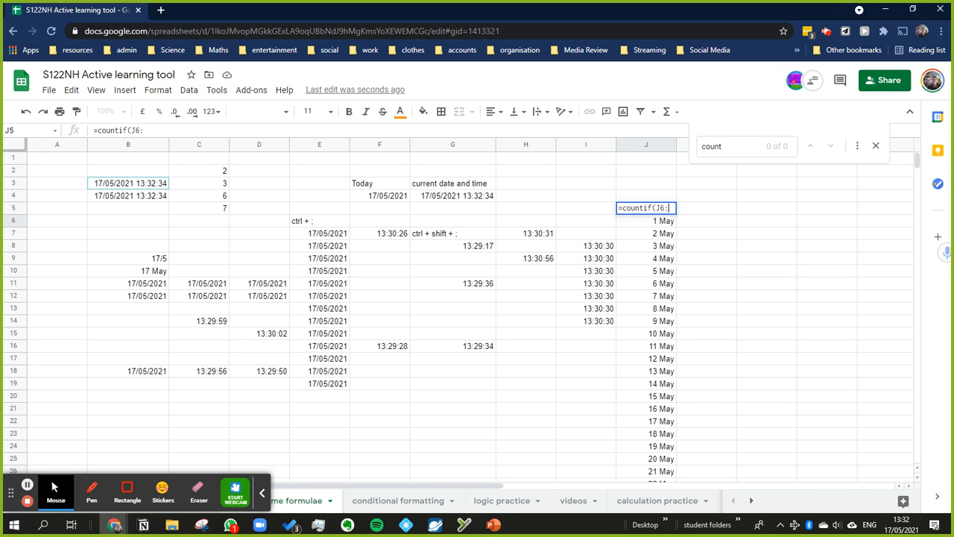
{"action": "type", "text": "J"}
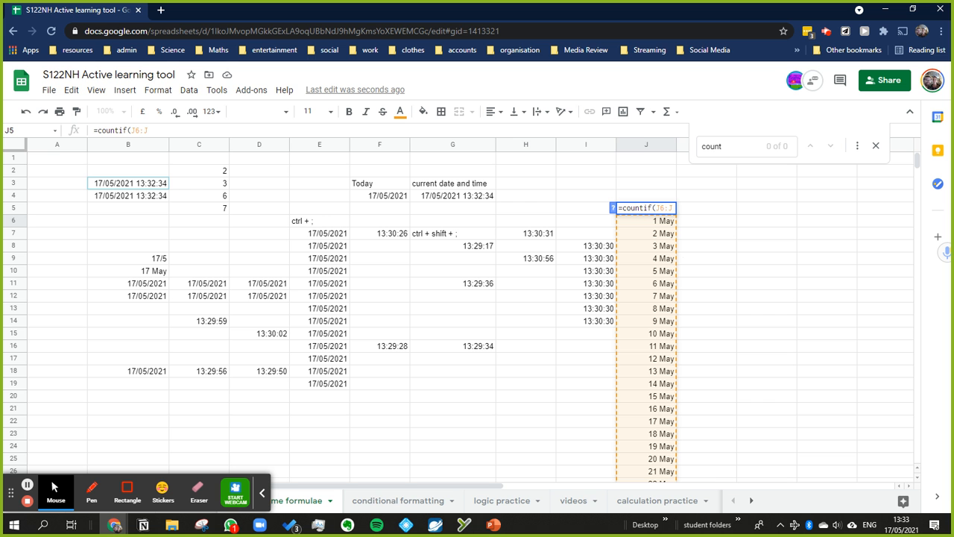
{"action": "type", "text": ","}
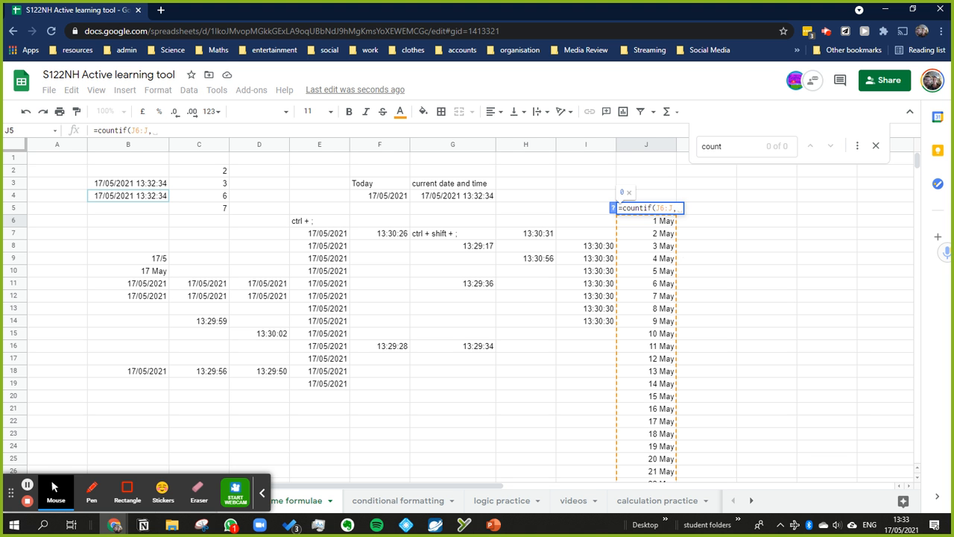
{"action": "type", "text": "today()"}
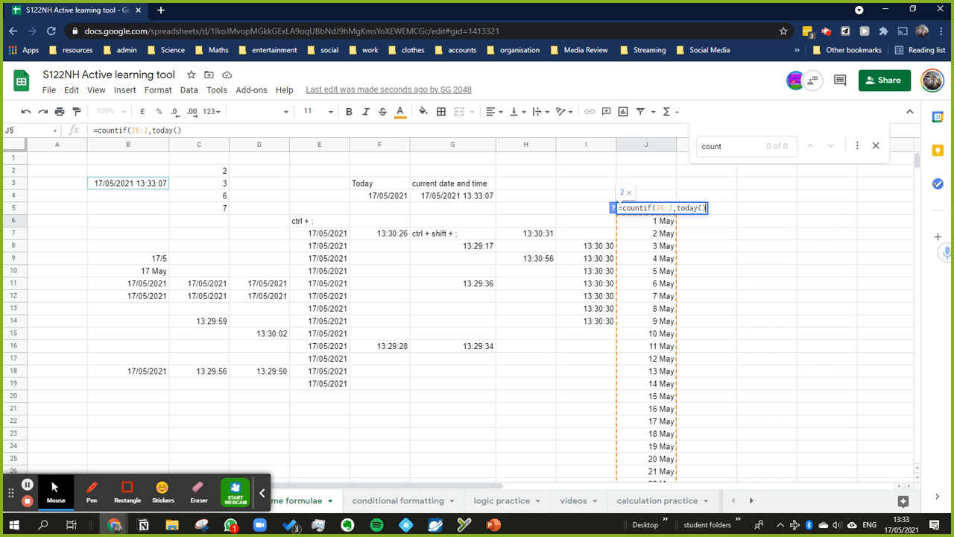
{"action": "type", "text": ")"}
{"action": "key", "text": "Return"}
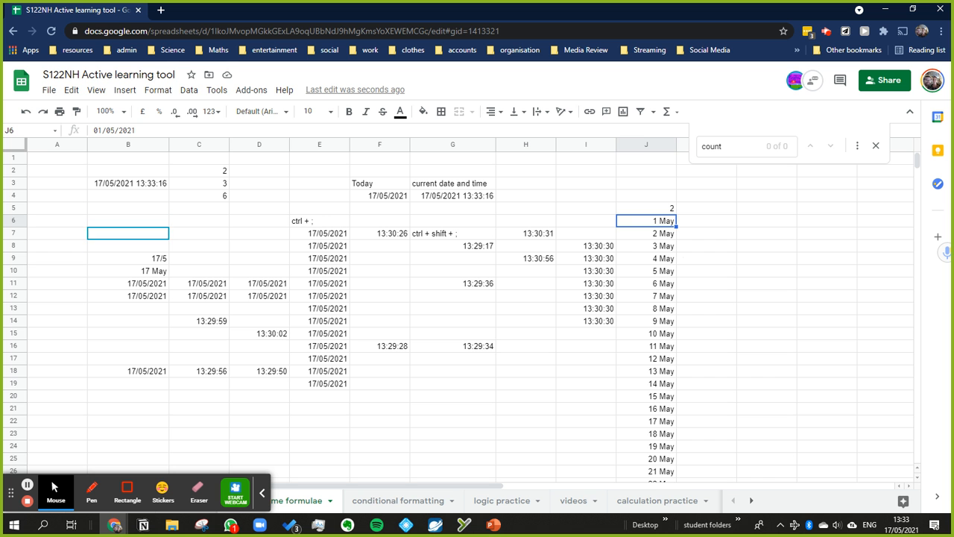
- Close the find bar and add a single-colour conditional formatting rule to the whole of column J with a yellow fill
{"action": "left_click", "coordinate": [876, 147]}
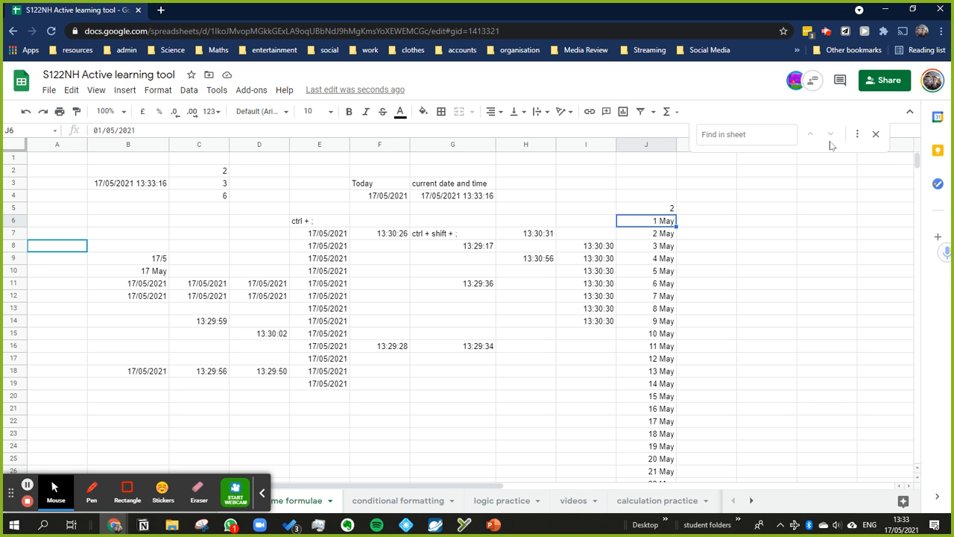
{"action": "left_click", "coordinate": [661, 147]}
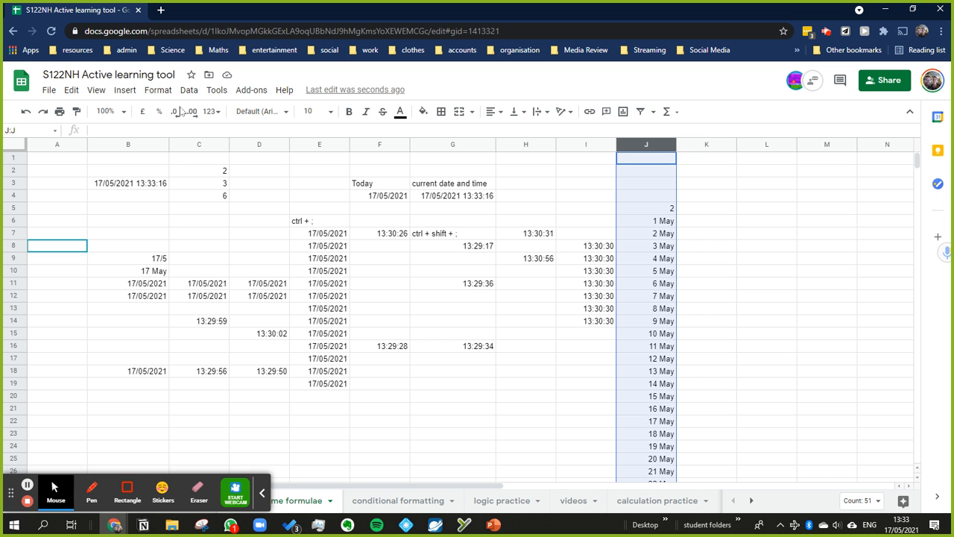
{"action": "left_click", "coordinate": [163, 92]}
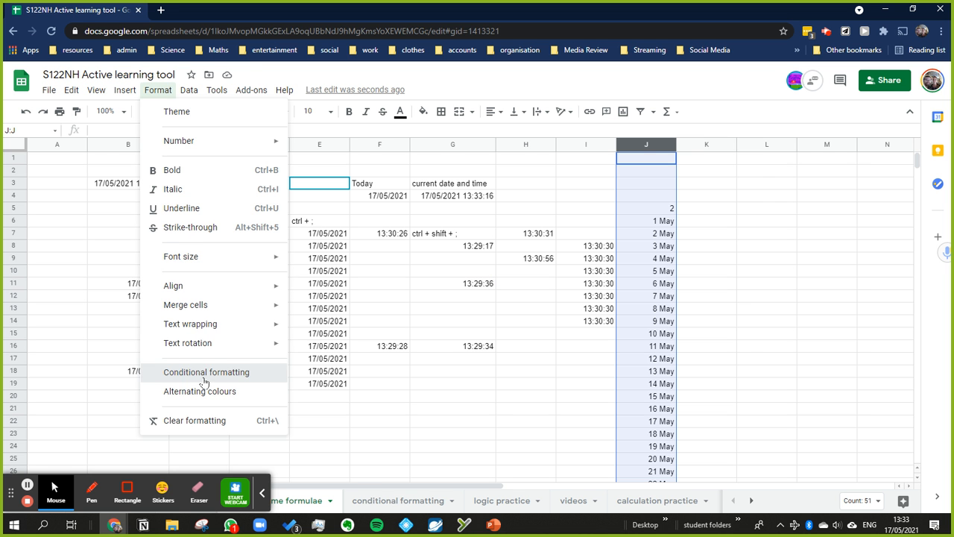
{"action": "left_click", "coordinate": [204, 379]}
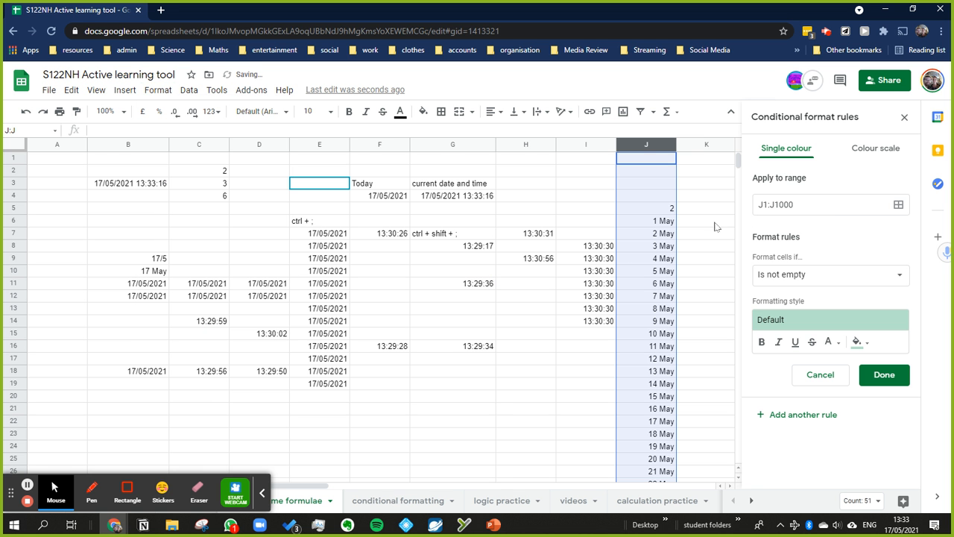
{"action": "left_click", "coordinate": [870, 149]}
{"action": "left_click", "coordinate": [779, 153]}
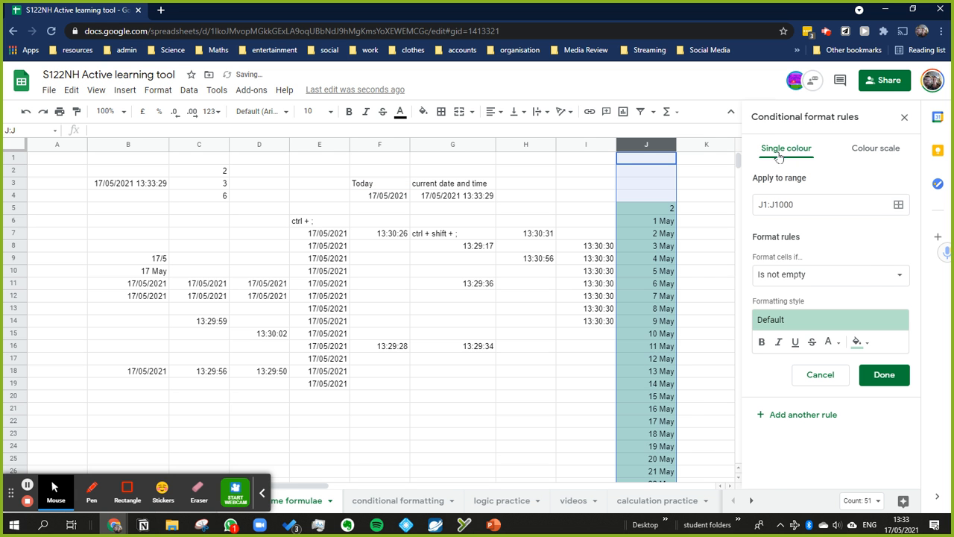
{"action": "left_click", "coordinate": [803, 277]}
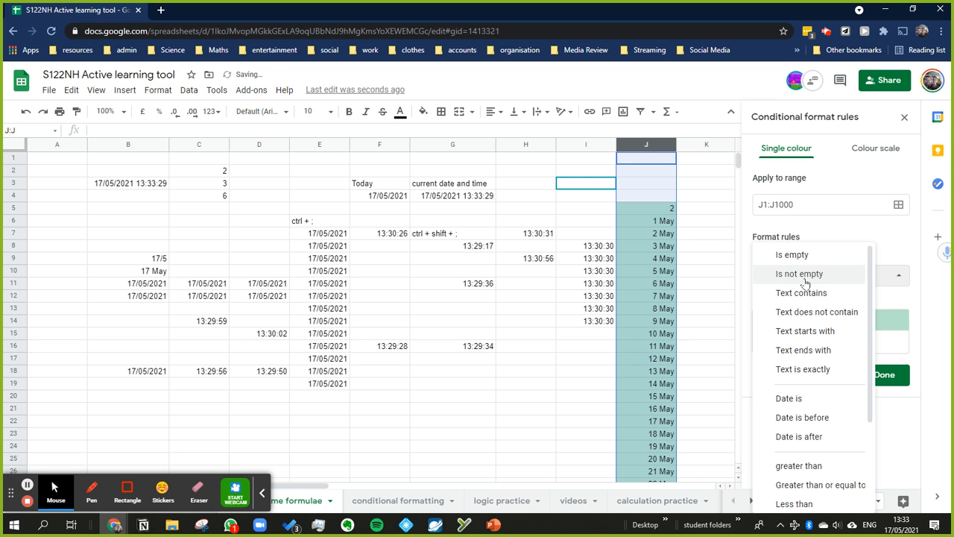
{"action": "left_click", "coordinate": [899, 445]}
{"action": "left_click", "coordinate": [856, 342]}
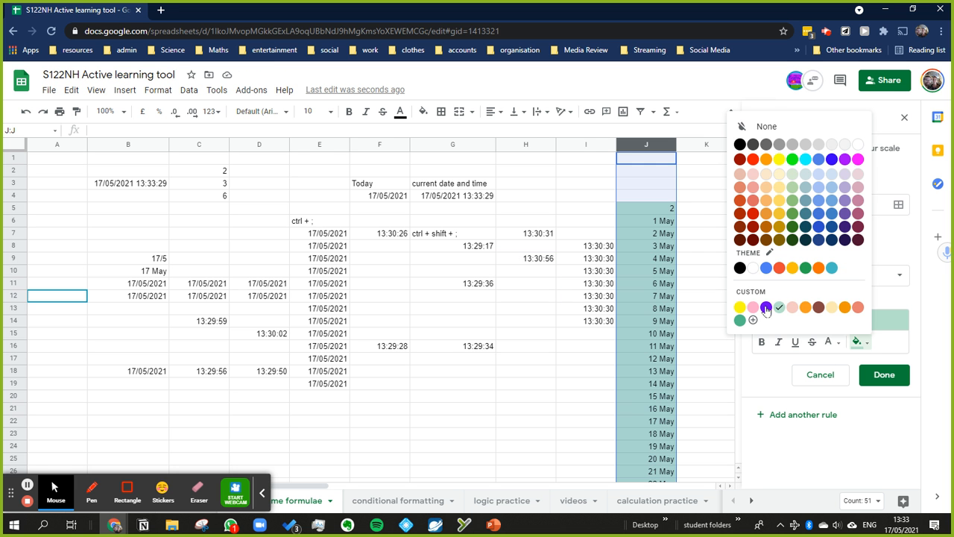
{"action": "left_click", "coordinate": [739, 308]}
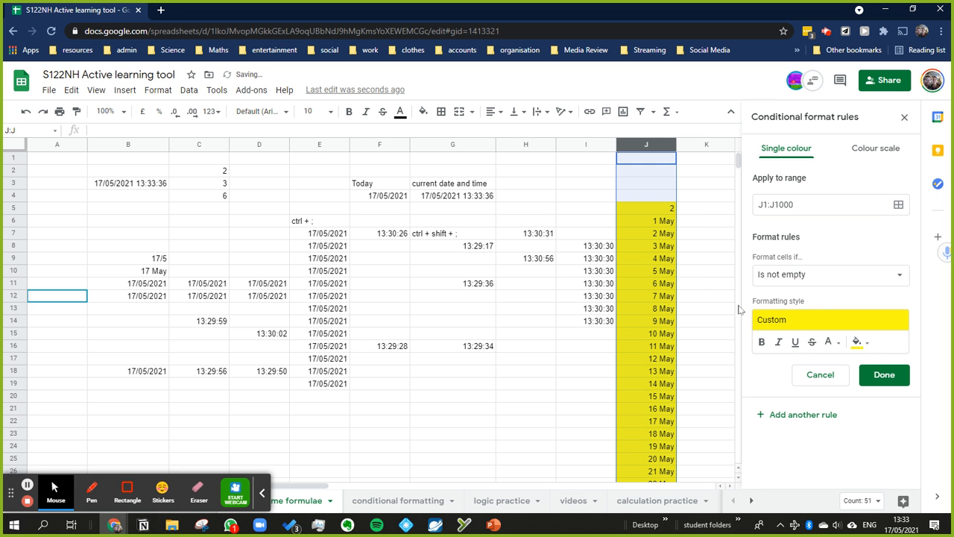
- Set column J's formatting condition to the custom formula =J1=today() and save the rule
{"action": "left_click", "coordinate": [820, 276]}
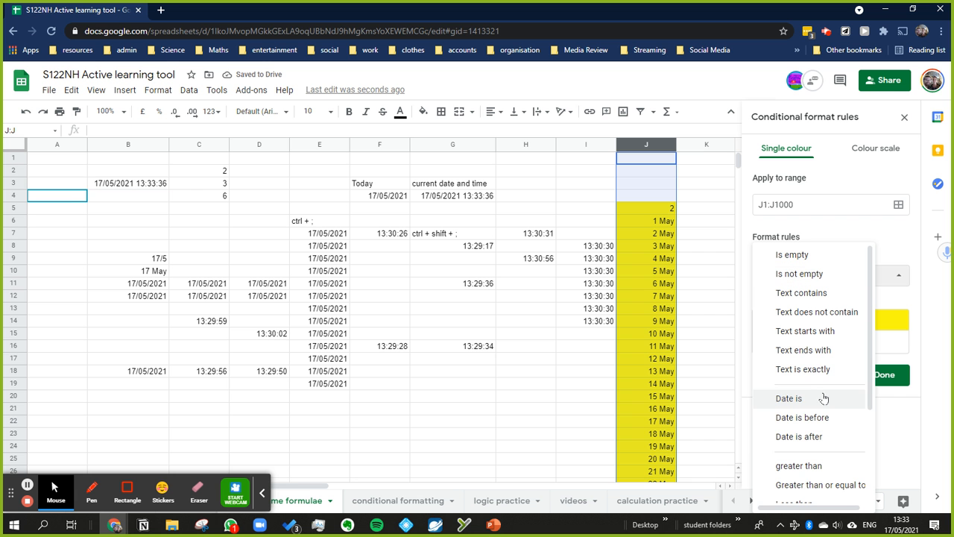
{"action": "scroll", "coordinate": [819, 426], "scroll_direction": "down", "scroll_amount": 3}
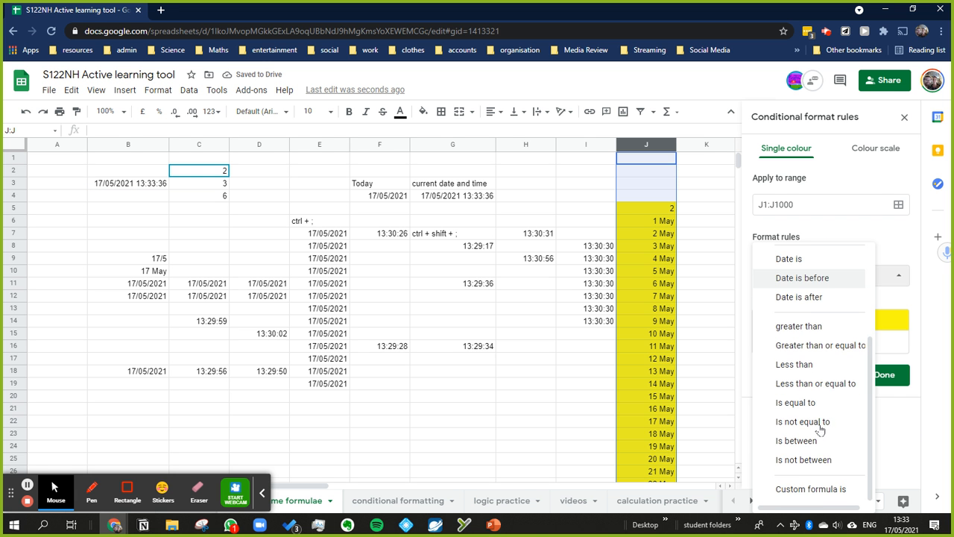
{"action": "left_click", "coordinate": [826, 491]}
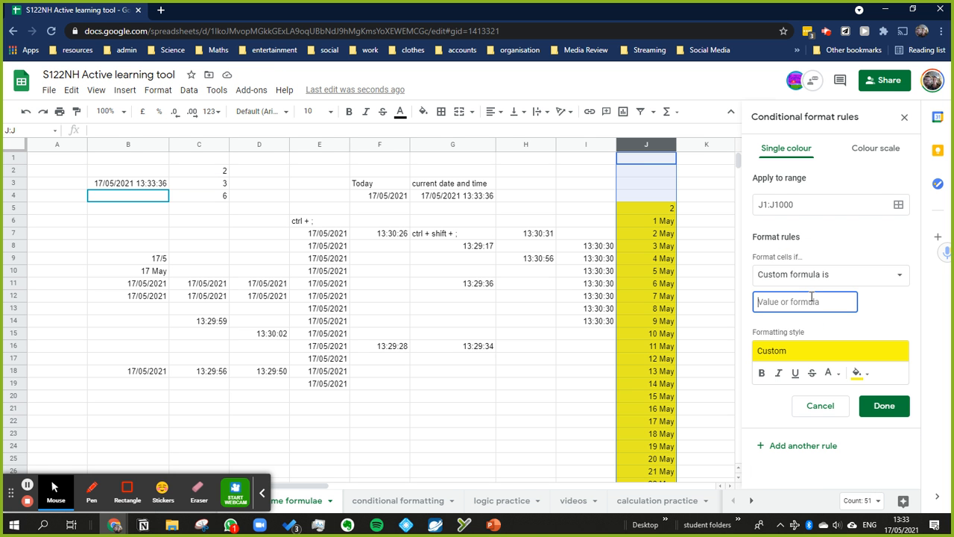
{"action": "type", "text": "="}
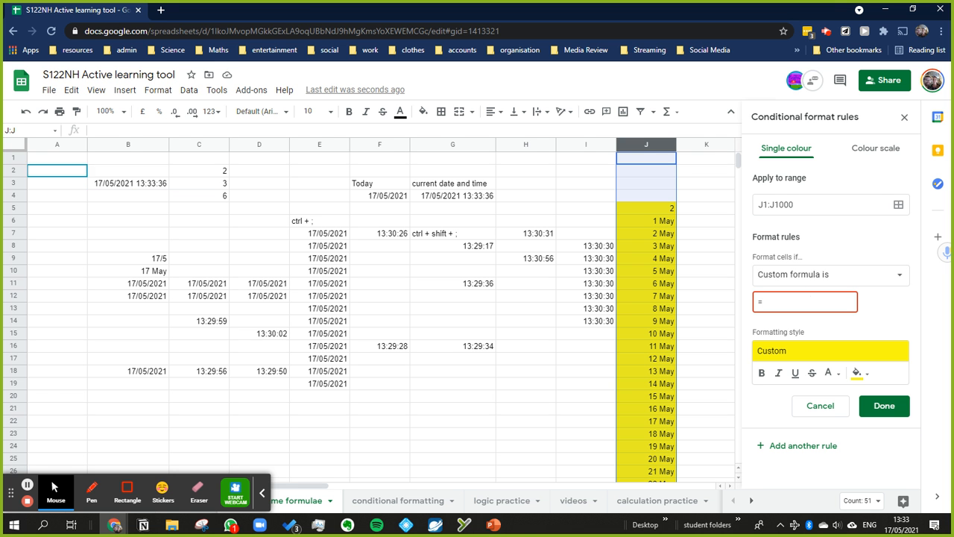
{"action": "key", "text": "Right"}
{"action": "key", "text": "Right"}
{"action": "key", "text": "Up"}
{"action": "key", "text": "Up"}
{"action": "type", "text": "J1"}
{"action": "type", "text": "today"}
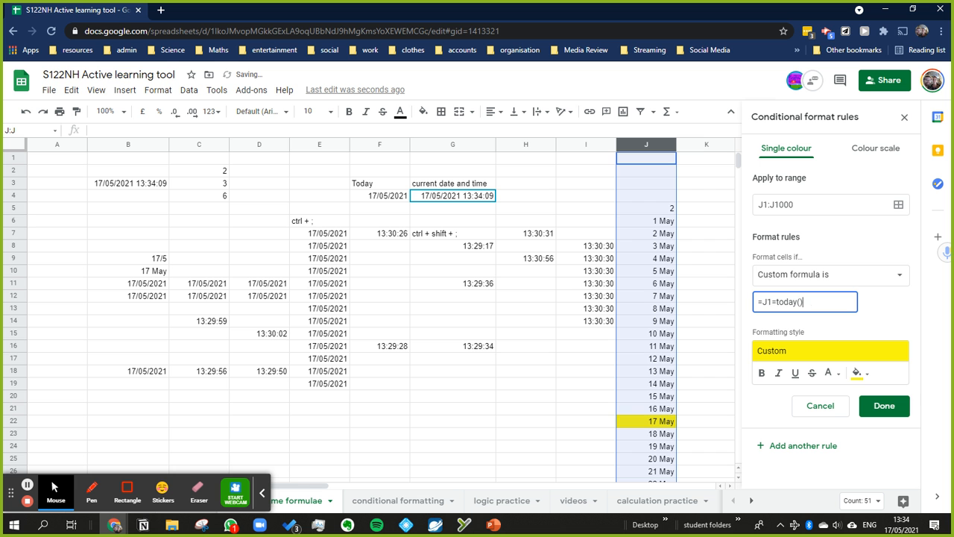
{"action": "left_click", "coordinate": [875, 410]}
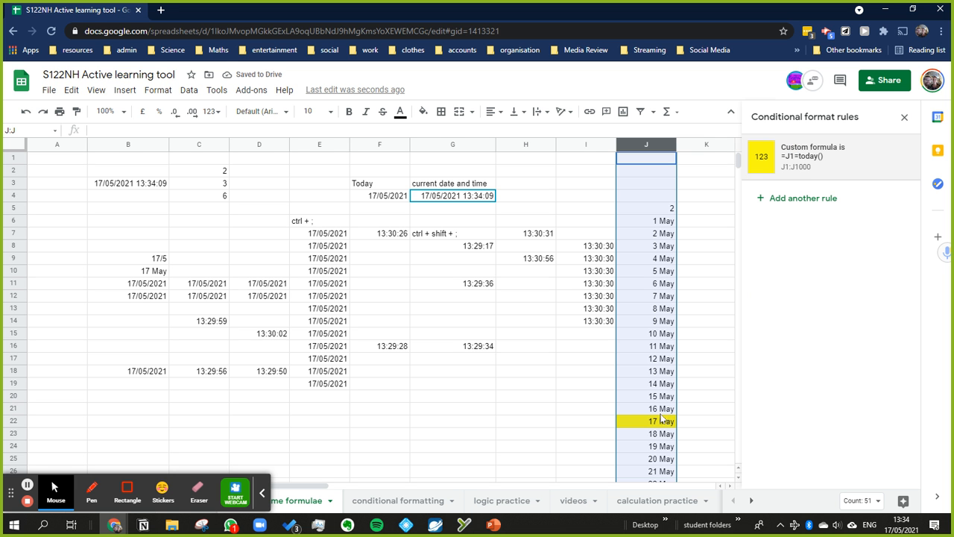
- Reopen the column J conditional formatting rule and change its fill colour to grey
{"action": "scroll", "coordinate": [659, 425], "scroll_direction": "down", "scroll_amount": 5}
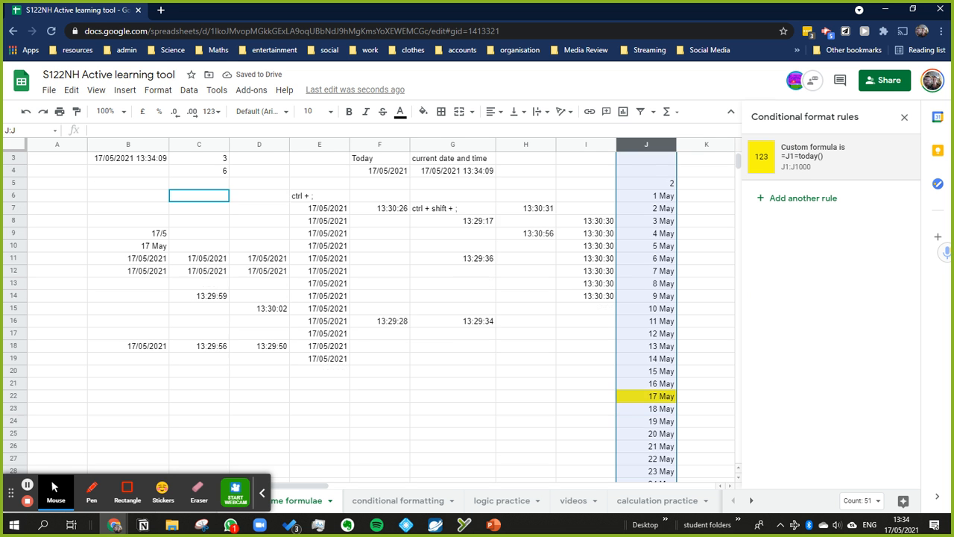
{"action": "scroll", "coordinate": [660, 421], "scroll_direction": "down", "scroll_amount": 2}
{"action": "scroll", "coordinate": [661, 421], "scroll_direction": "up", "scroll_amount": 7}
{"action": "left_click", "coordinate": [824, 163]}
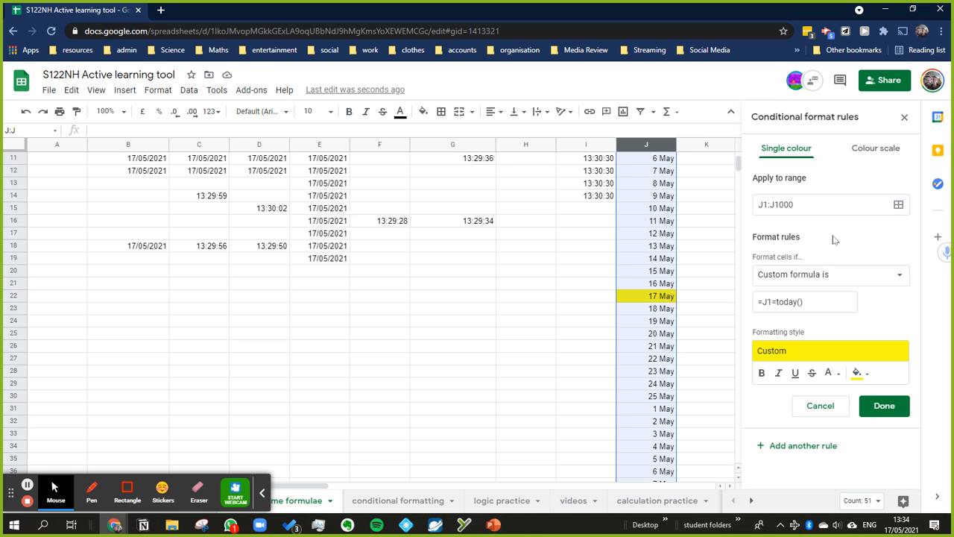
{"action": "scroll", "coordinate": [711, 296], "scroll_direction": "up", "scroll_amount": 1}
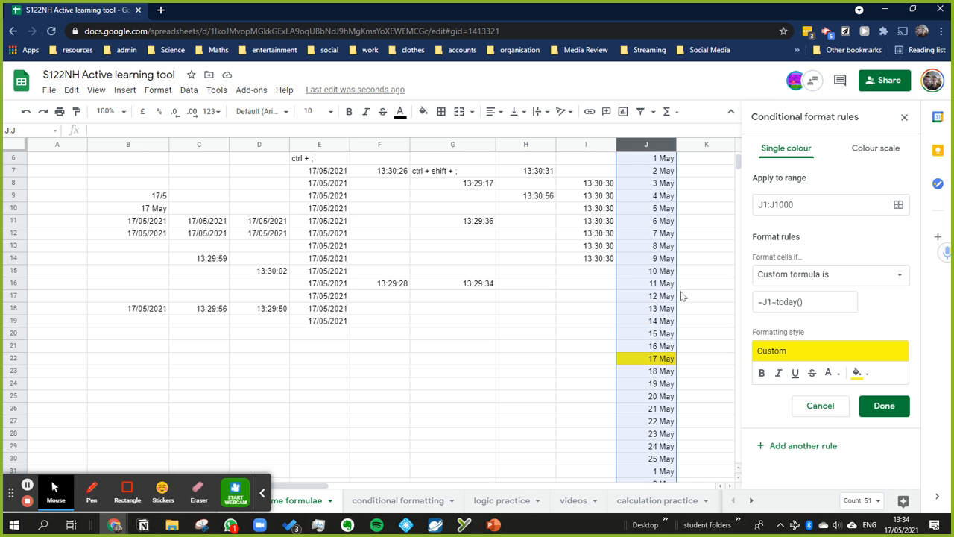
{"action": "left_click", "coordinate": [772, 302]}
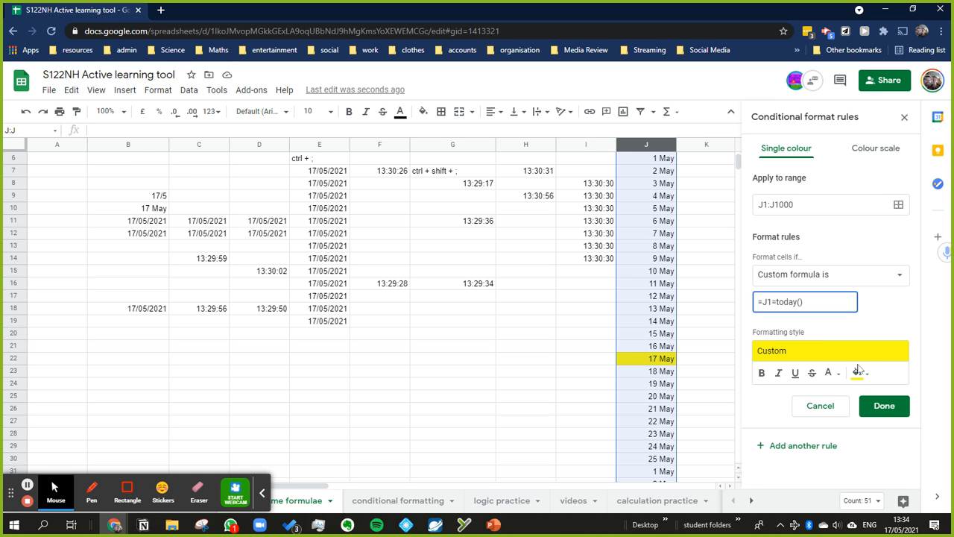
{"action": "left_click", "coordinate": [857, 373]}
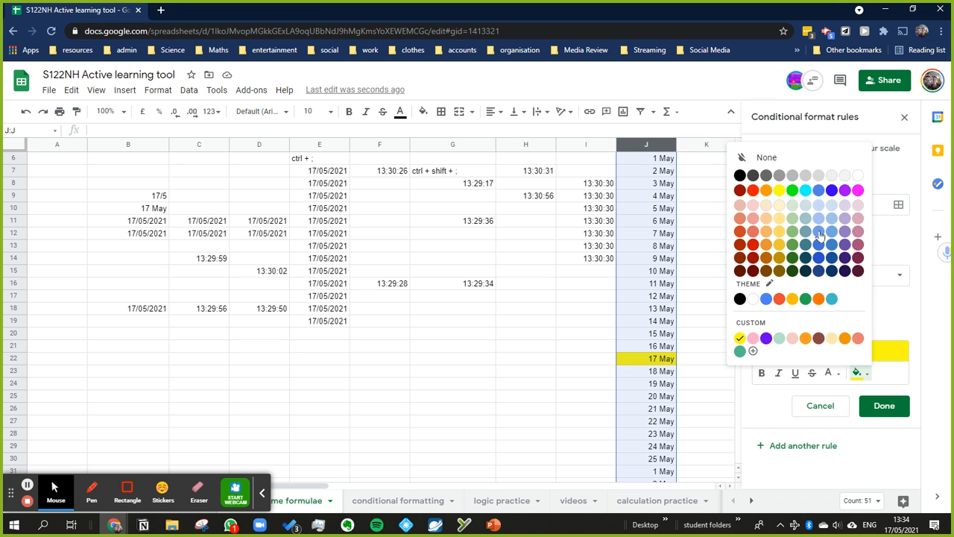
{"action": "left_click", "coordinate": [806, 176]}
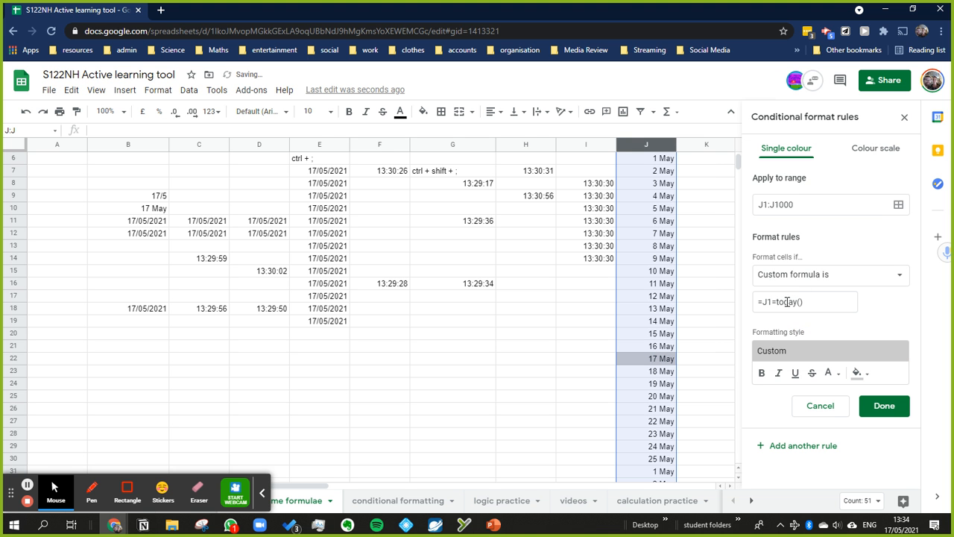
- Change the rule's custom formula to =J1<today() so it targets dates before today
{"action": "left_click", "coordinate": [777, 300]}
{"action": "key", "text": "BackSpace"}
{"action": "type", "text": "<"}
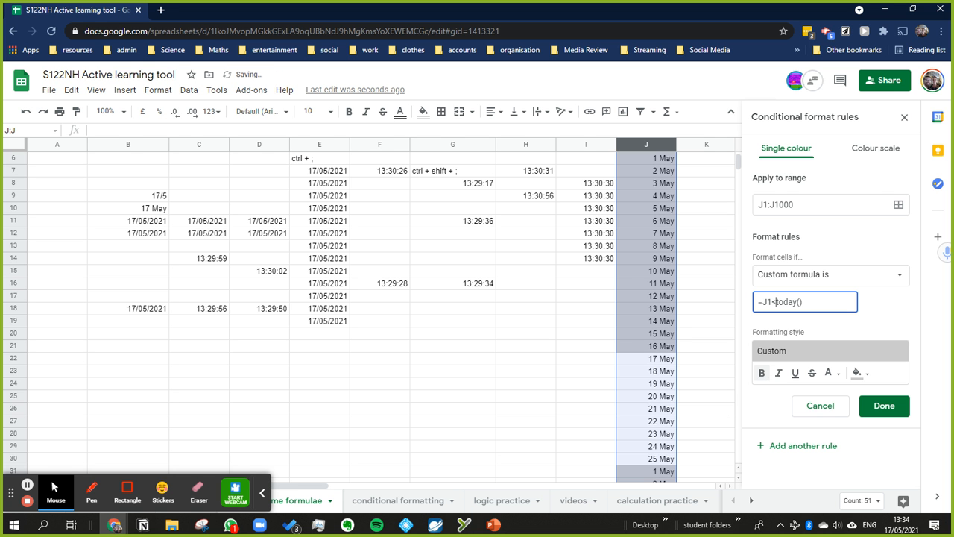
{"action": "scroll", "coordinate": [670, 332], "scroll_direction": "up", "scroll_amount": 2}
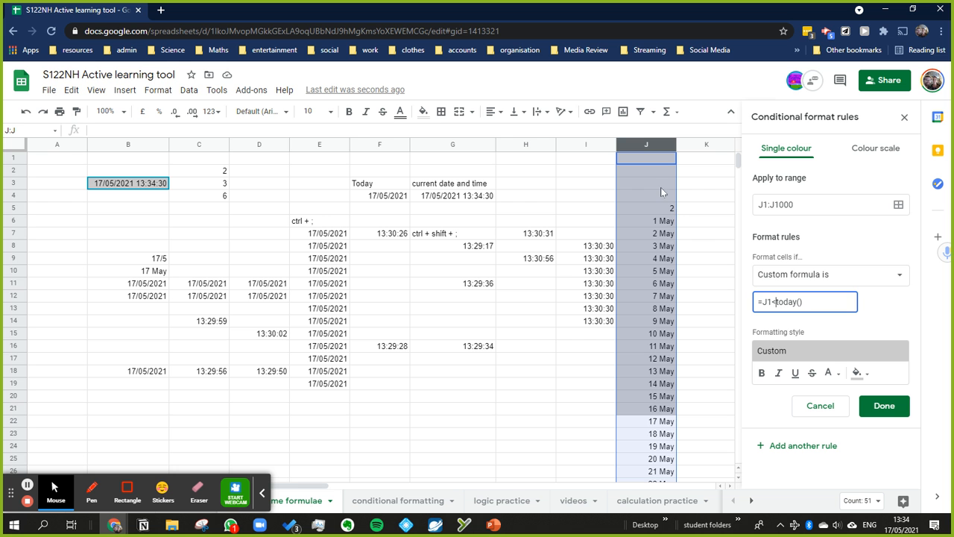
- Extend the column J rule's custom formula to =and(J1<today(),J1<>"") so blank cells are excluded, and save the rule
{"action": "left_click", "coordinate": [761, 302]}
{"action": "type", "text": "and("}
{"action": "left_click", "coordinate": [830, 302]}
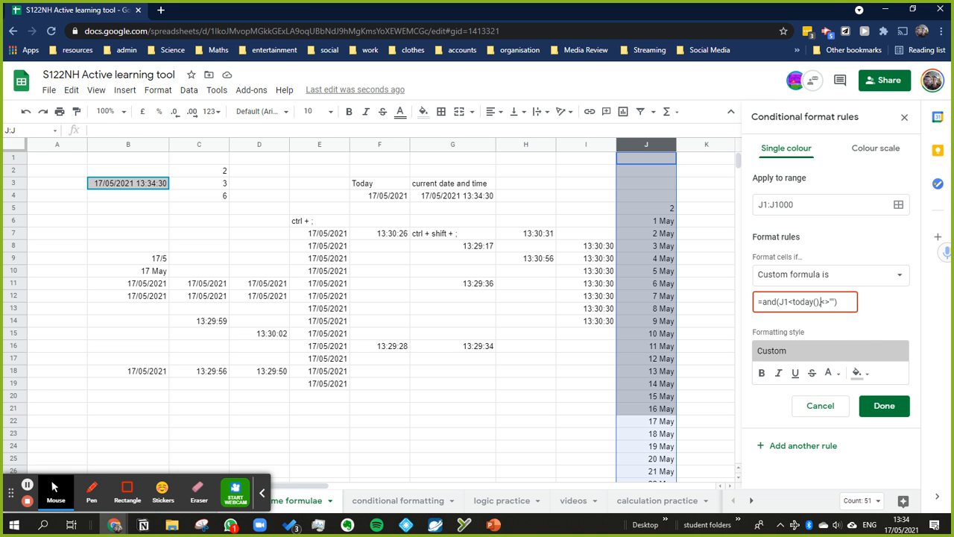
{"action": "type", "text": "J1<>\"\")"}
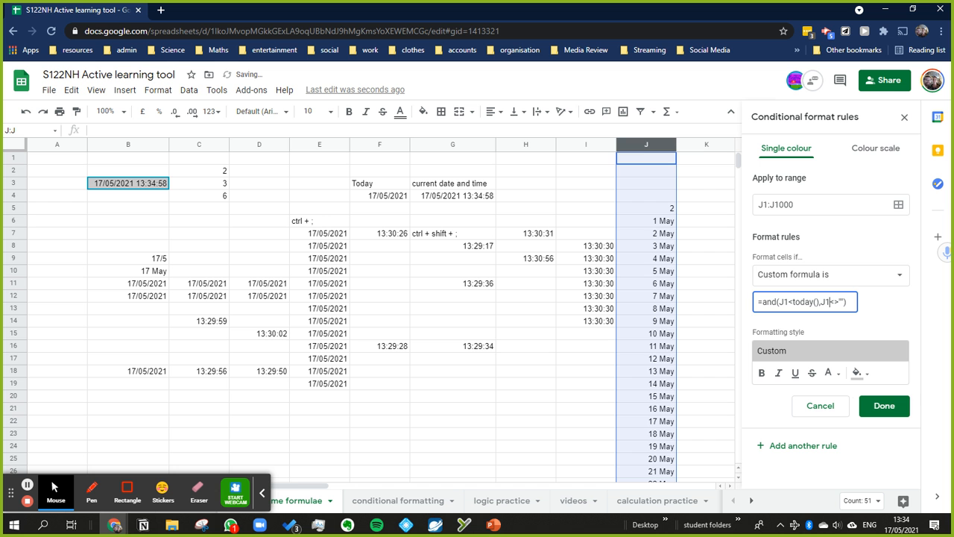
{"action": "left_click", "coordinate": [884, 405]}
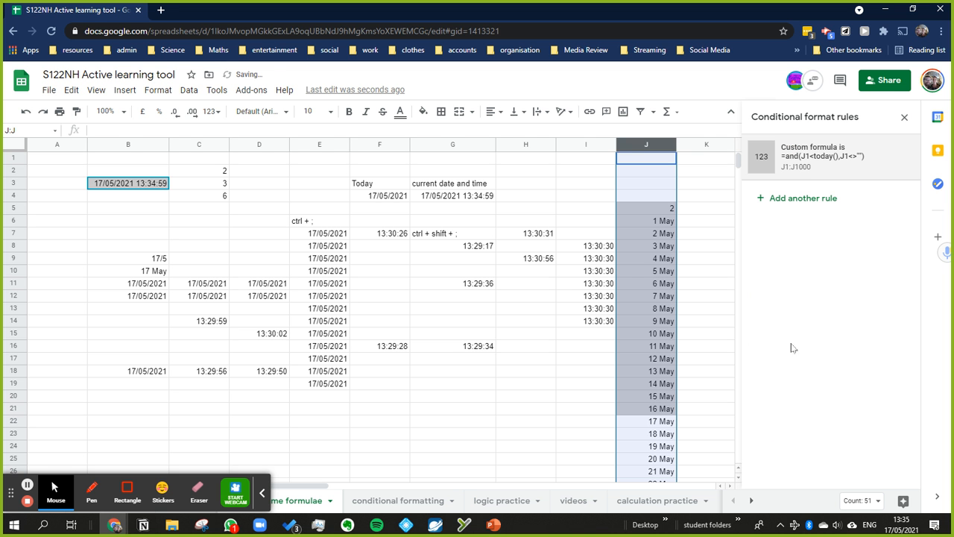
- Delete the COUNTIF formula from cell J5 and review the grey highlighting down the dates in column J
{"action": "left_click", "coordinate": [655, 208]}
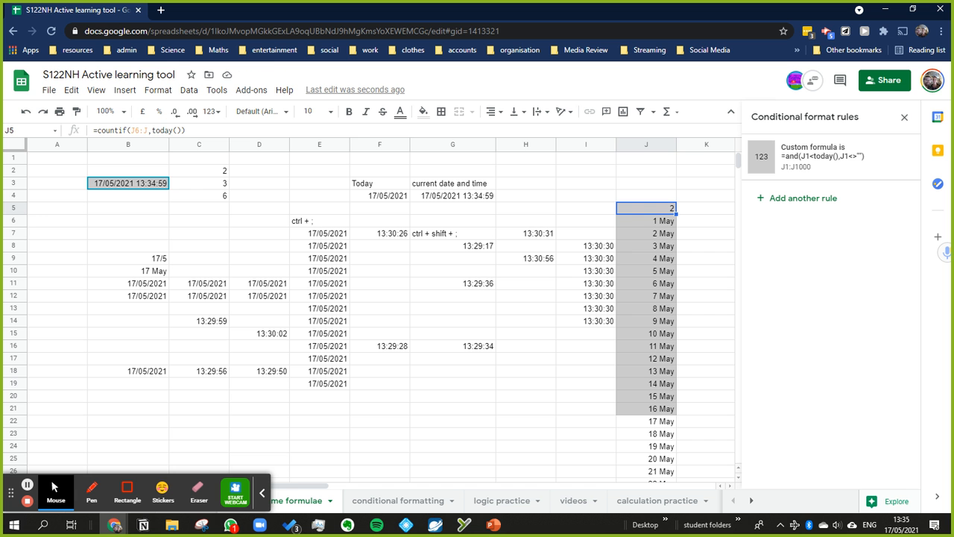
{"action": "key", "text": "Delete"}
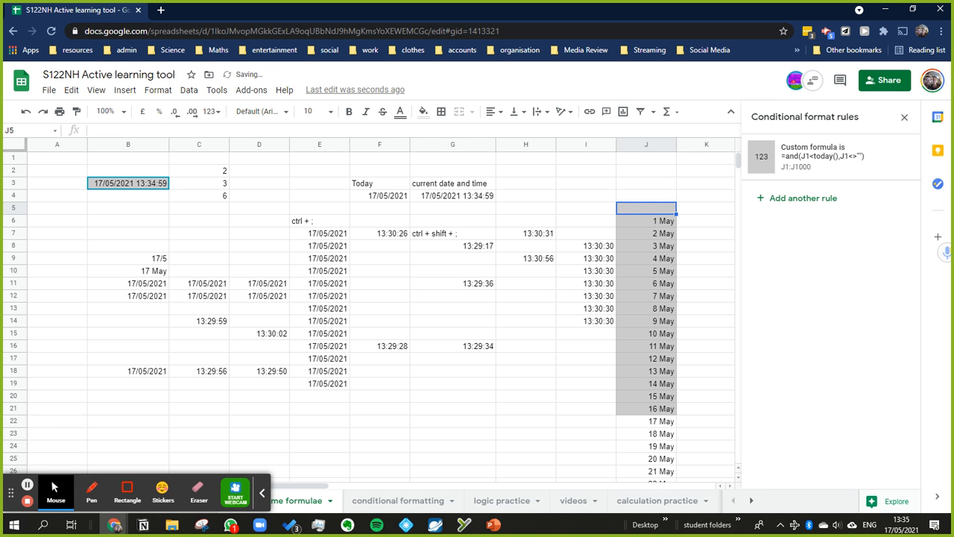
{"action": "left_click", "coordinate": [500, 462]}
{"action": "scroll", "coordinate": [626, 436], "scroll_direction": "down", "scroll_amount": 8}
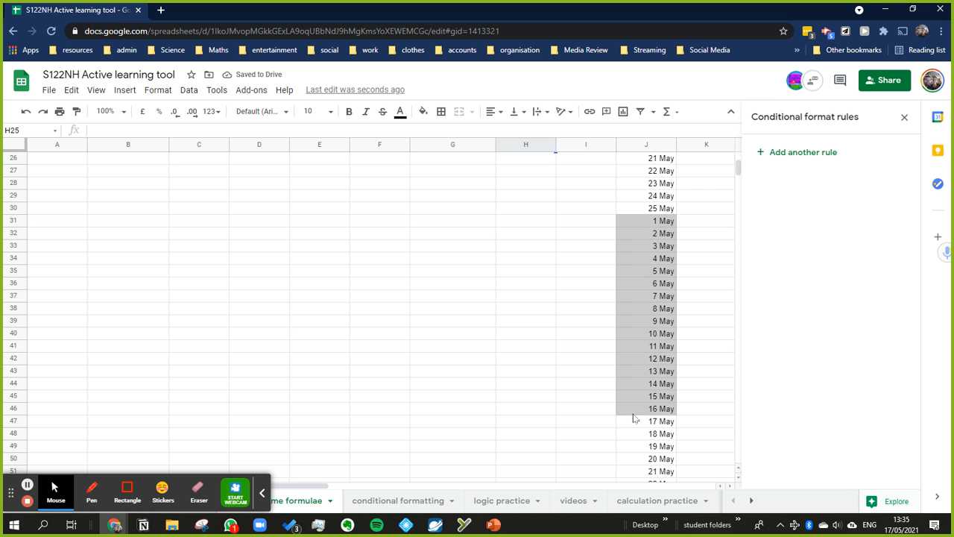
{"action": "scroll", "coordinate": [634, 418], "scroll_direction": "up", "scroll_amount": 8}
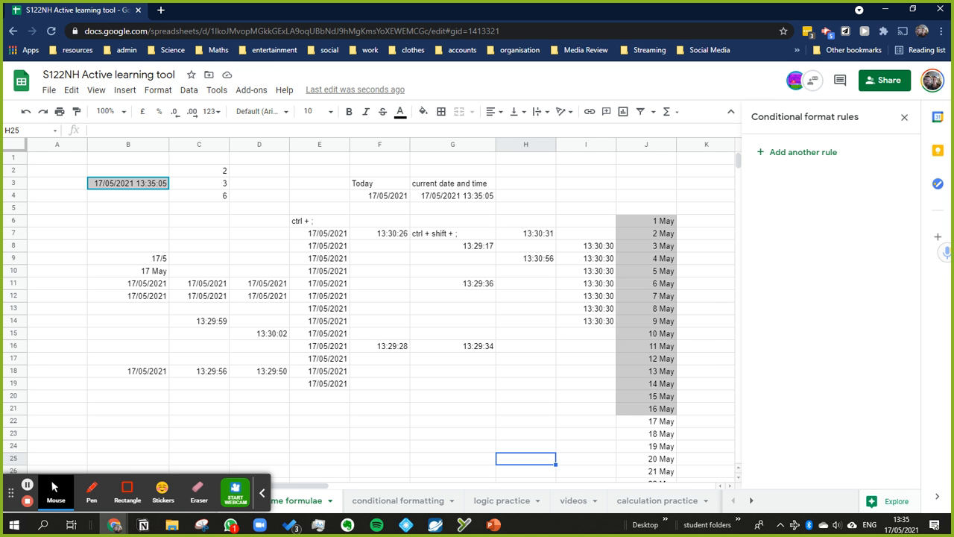